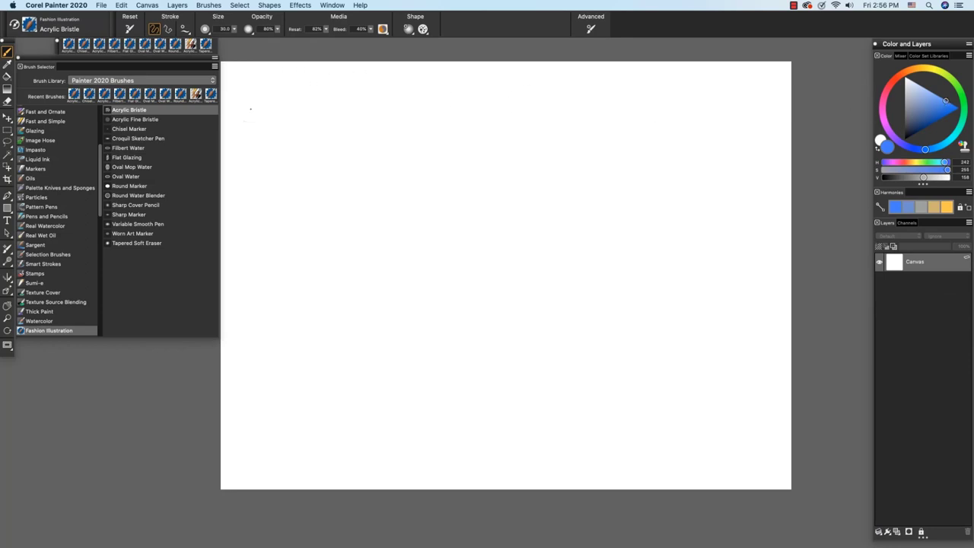
Paint two wavy blue Acrylic Bristle strokes in the canvas's upper-left area, and cross the upper one with two short yellow strokes.
mouse_move(250, 109)
left_mouse_down()
mouse_move(304, 98)
mouse_move(385, 107)
left_mouse_up()
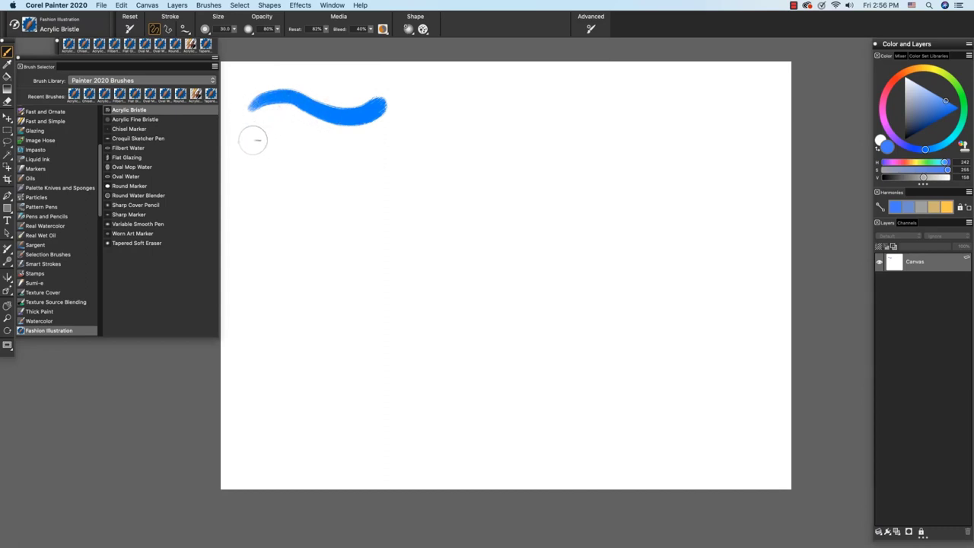
left_click_drag(253, 139, 353, 146)
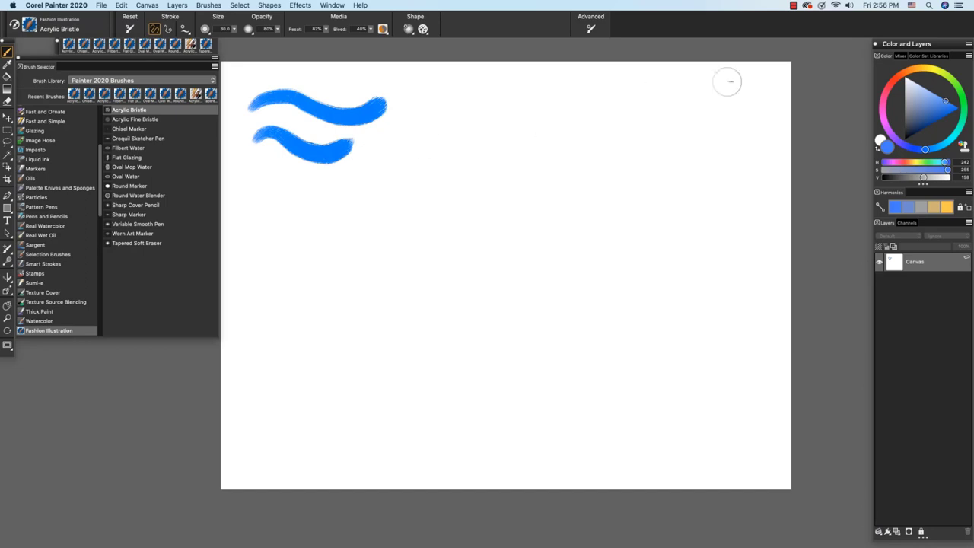
left_click(927, 69)
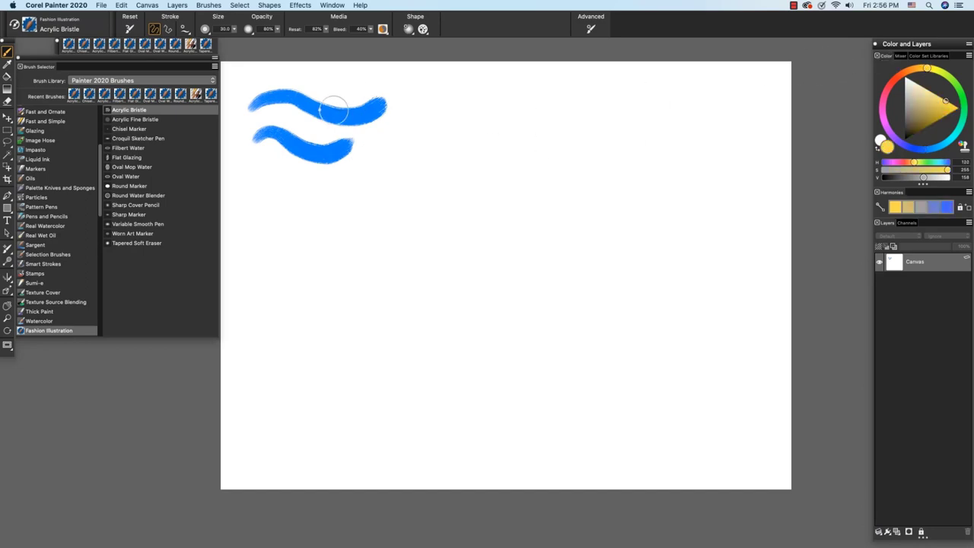
left_click_drag(352, 90, 296, 123)
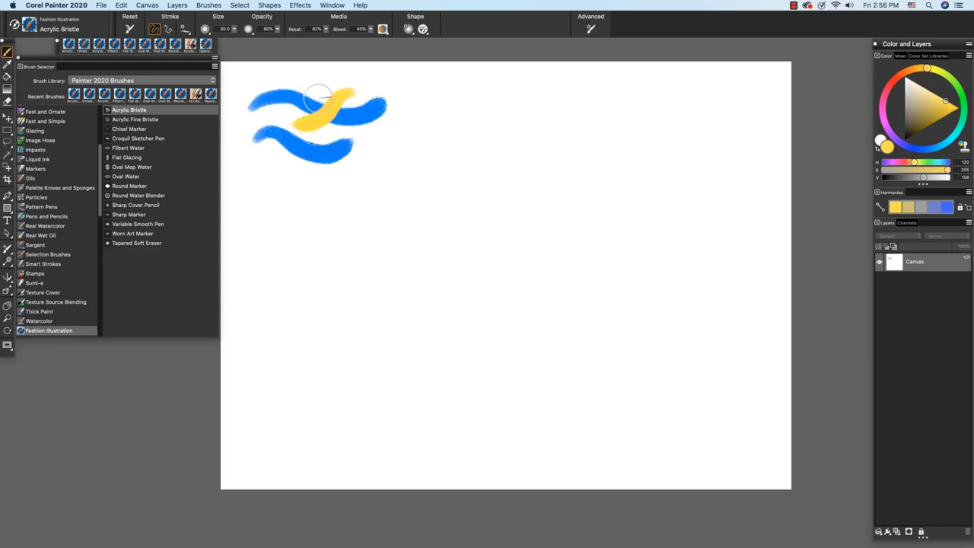
left_click_drag(325, 89, 304, 104)
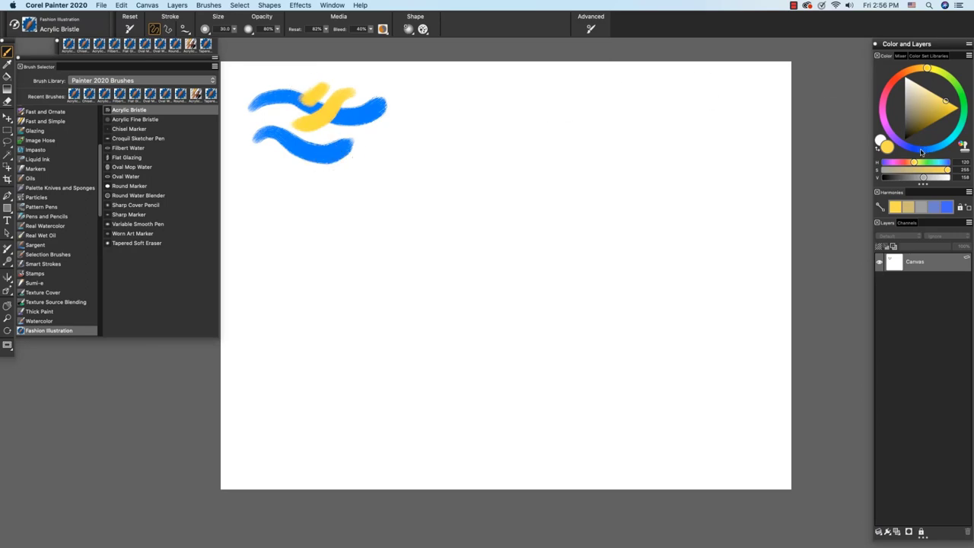
Test the Acrylic Fine Bristle brush with a wavy and an L-shaped blue stroke, crossing the wavy one with three yellow strokes.
left_click(921, 150)
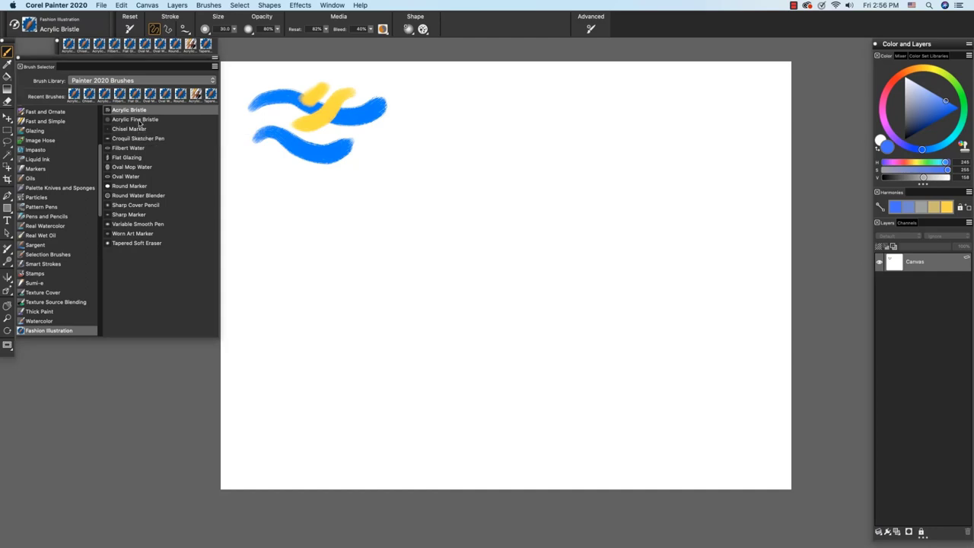
mouse_move(403, 112)
left_mouse_down()
mouse_move(411, 103)
mouse_move(490, 109)
mouse_move(529, 92)
left_mouse_up()
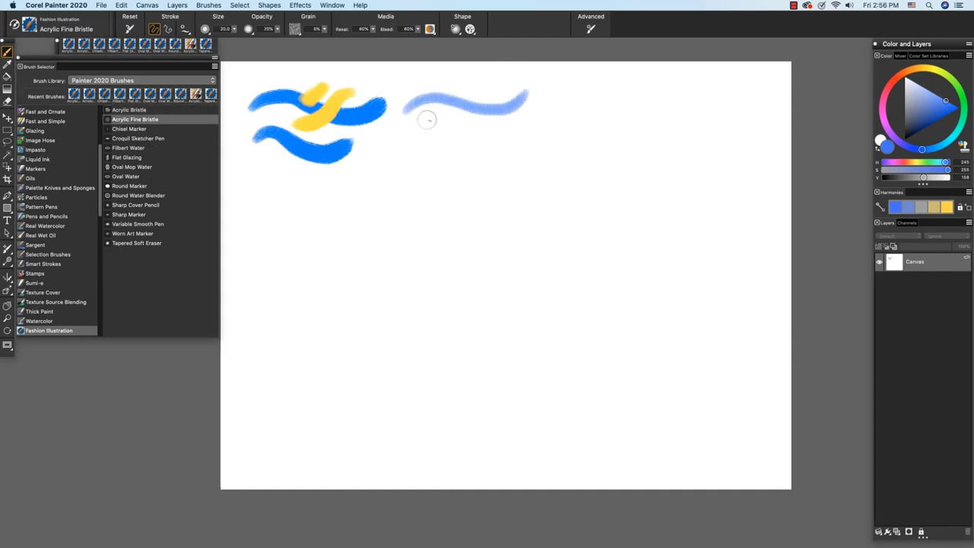
mouse_move(420, 120)
left_mouse_down()
mouse_move(441, 181)
mouse_move(490, 173)
left_mouse_up()
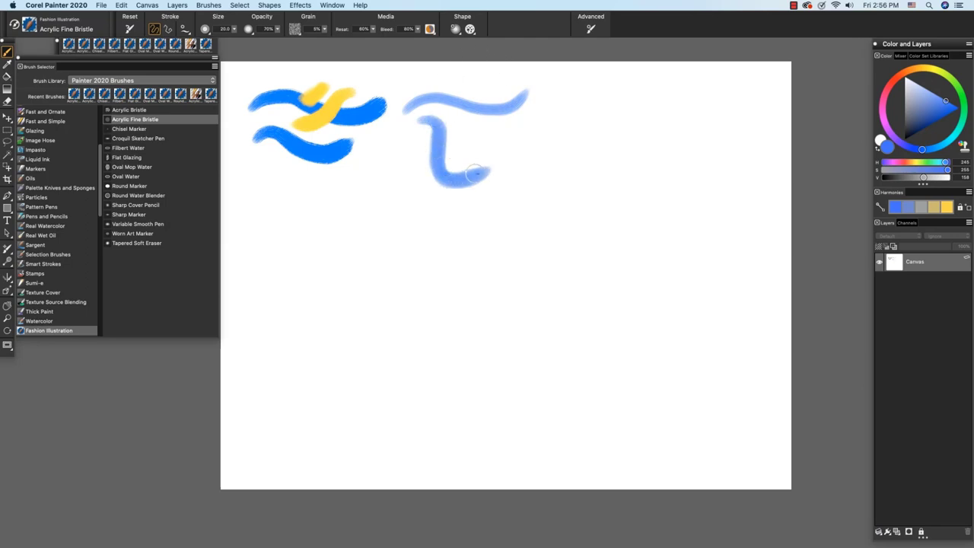
left_click(923, 70)
left_click_drag(457, 84, 498, 131)
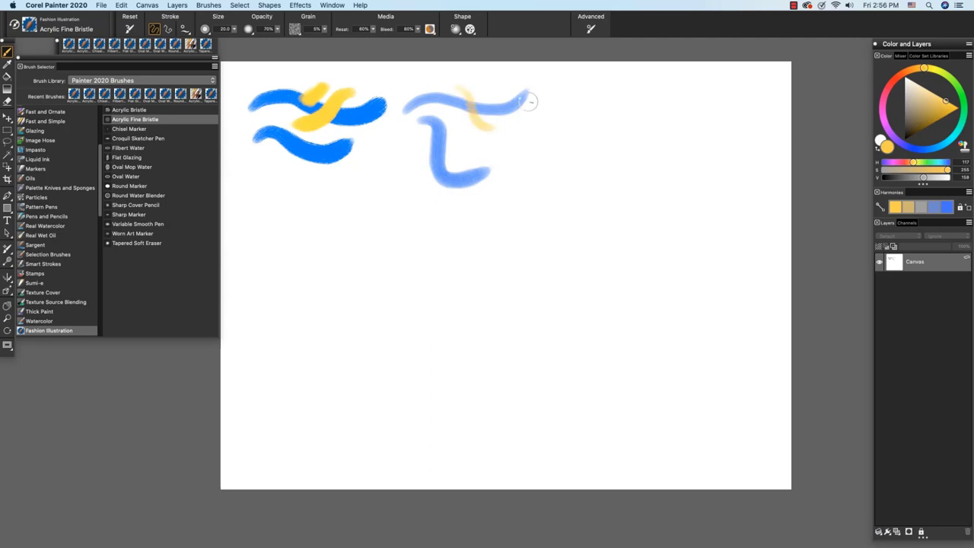
left_click_drag(482, 90, 537, 125)
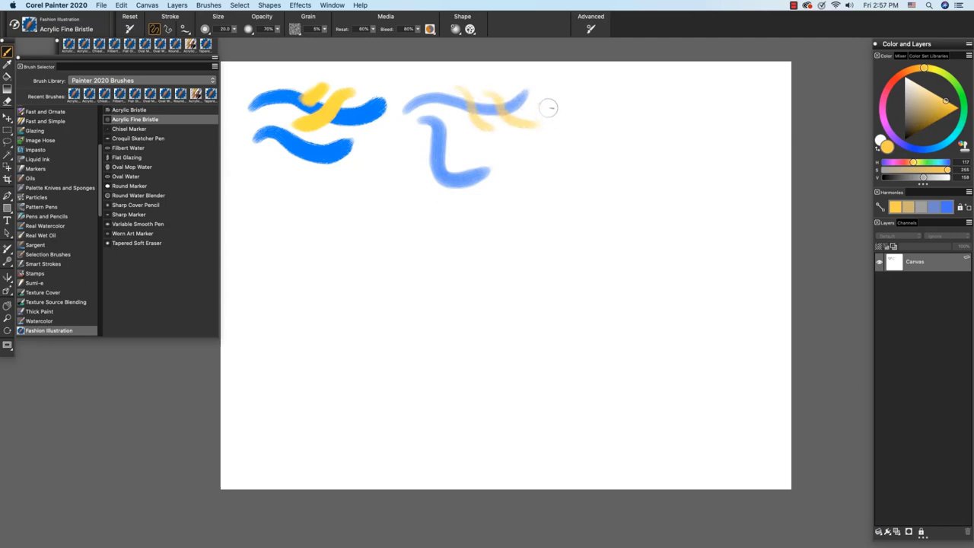
left_click_drag(448, 87, 464, 125)
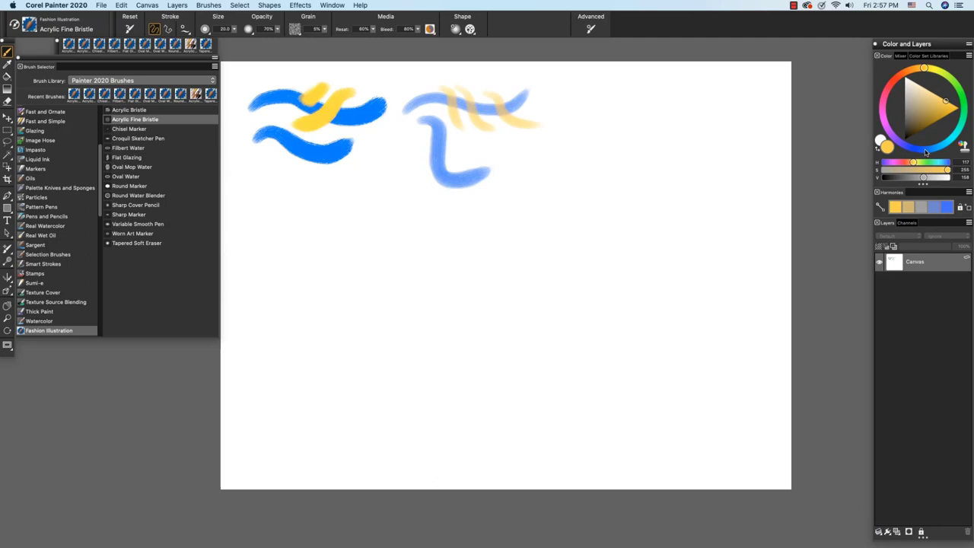
Paint thin wavy and zigzag blue strokes with the Chisel Marker near the canvas's upper edge, beside the fine bristle samples.
left_click(926, 151)
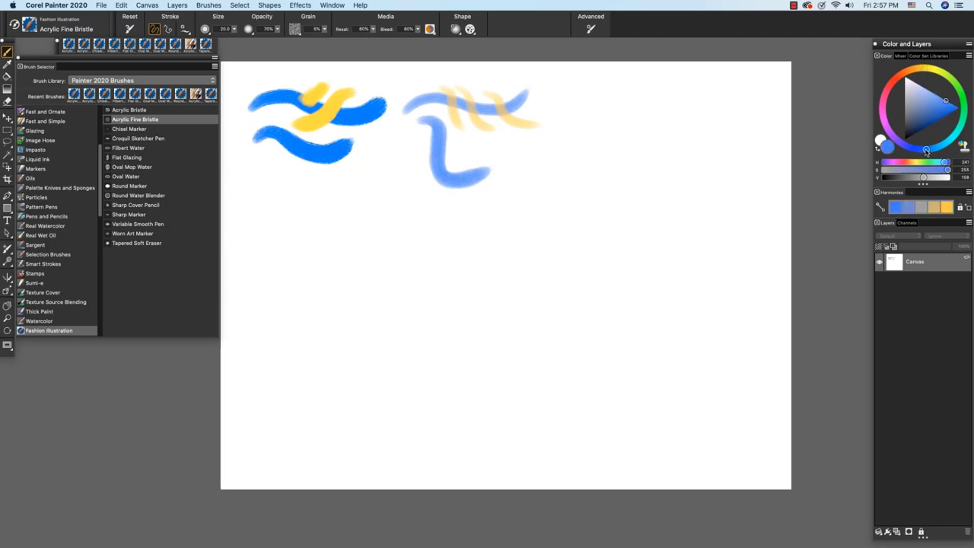
left_click(131, 130)
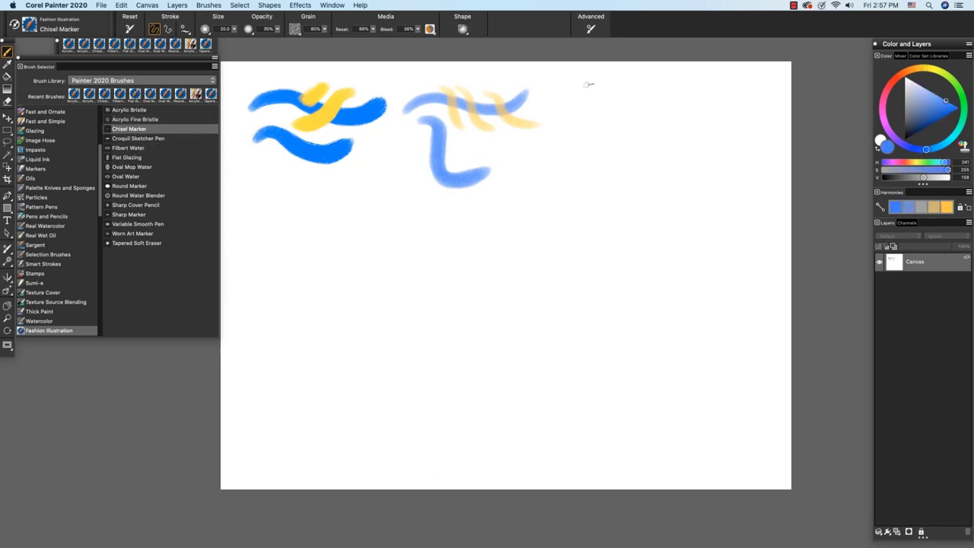
left_click_drag(576, 88, 615, 84)
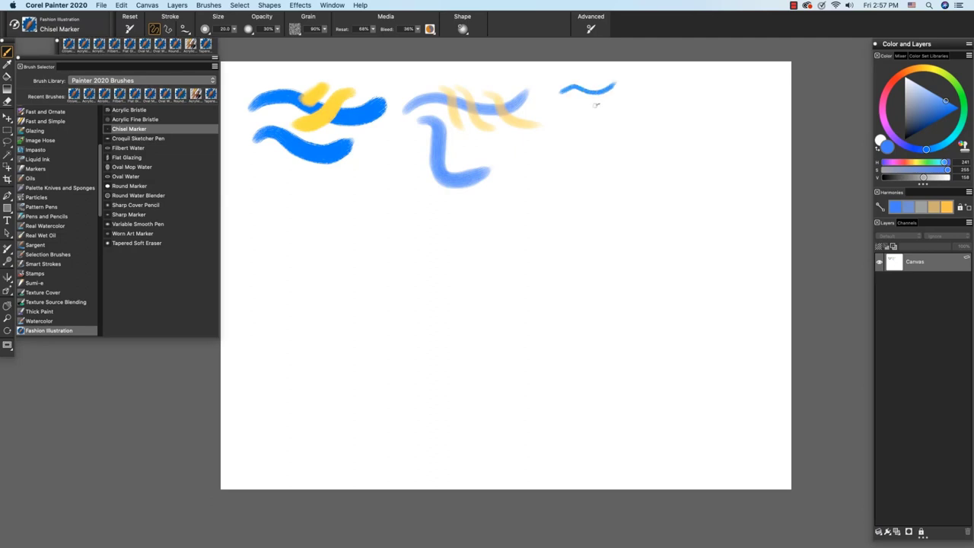
mouse_move(569, 109)
left_mouse_down()
mouse_move(575, 137)
mouse_move(564, 177)
left_mouse_up()
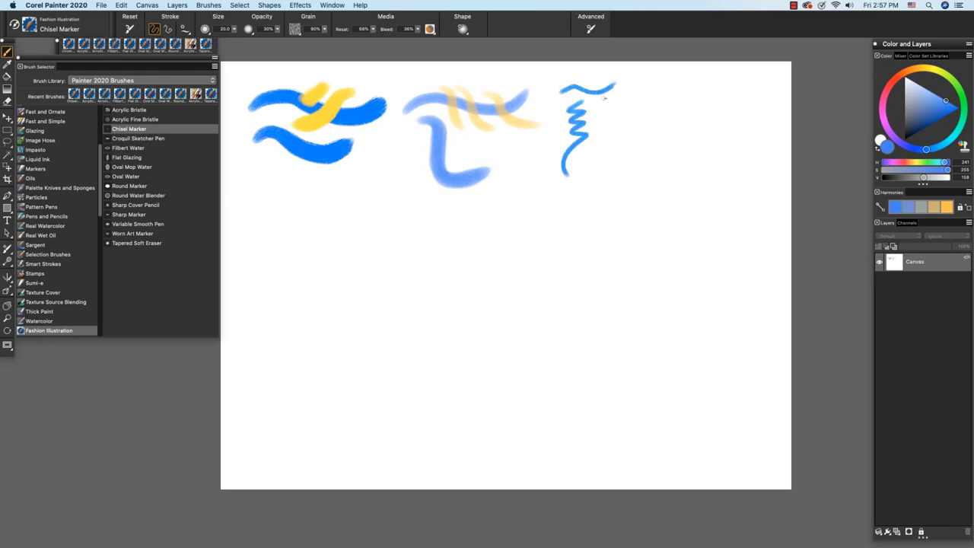
left_click_drag(603, 107, 603, 159)
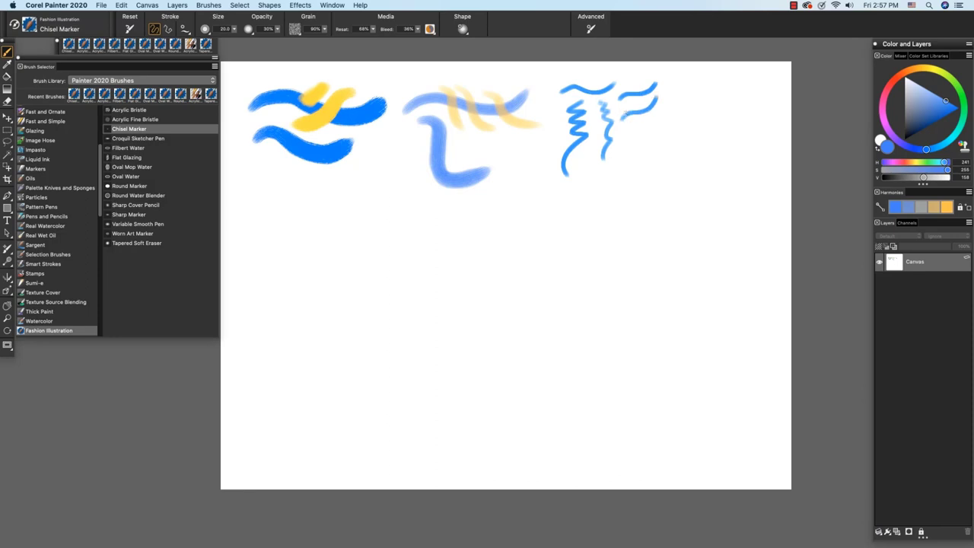
Scribble loose zigzags and loops in near-black with the Croquil Sketcher Pen below the Acrylic Bristle samples.
left_click(213, 139)
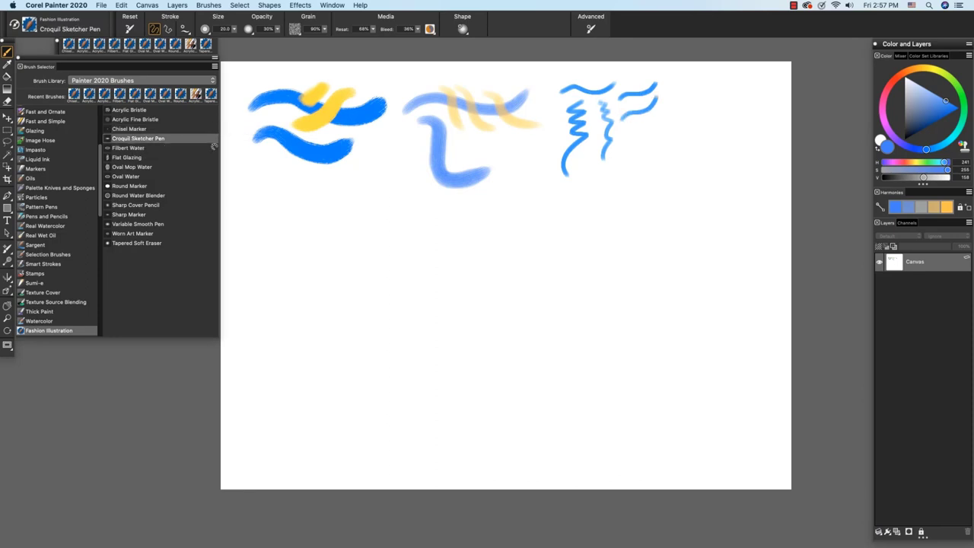
left_click(905, 128)
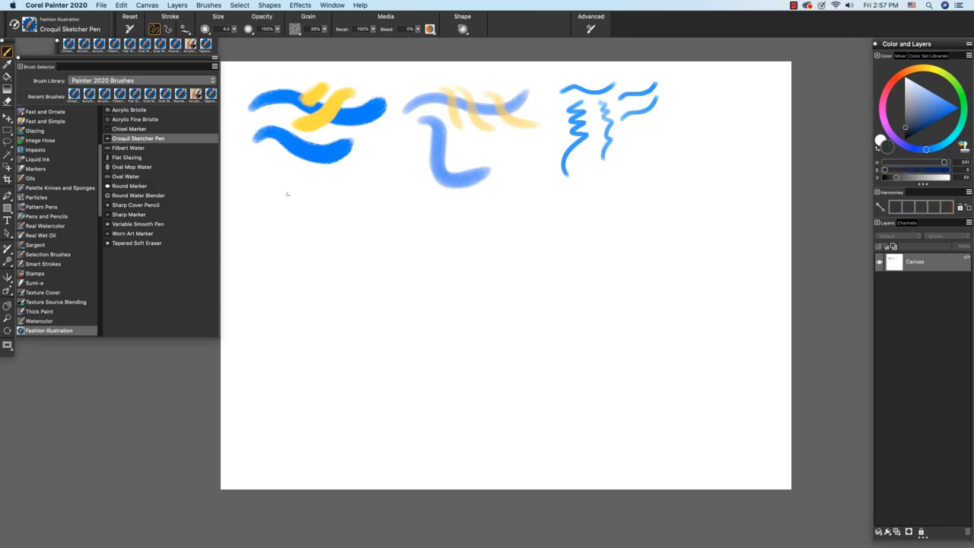
left_click_drag(275, 184, 272, 228)
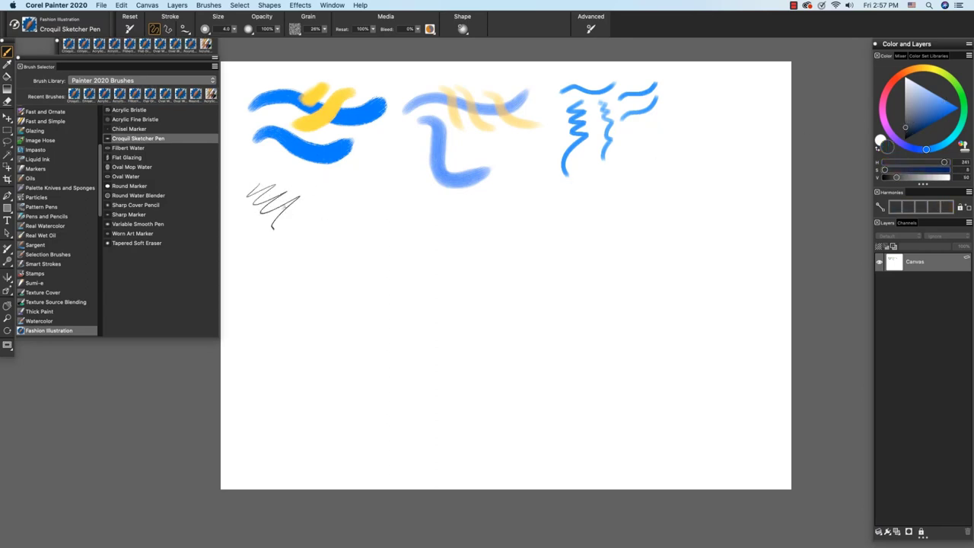
mouse_move(288, 255)
left_mouse_down()
mouse_move(280, 249)
mouse_move(298, 268)
mouse_move(330, 274)
left_mouse_up()
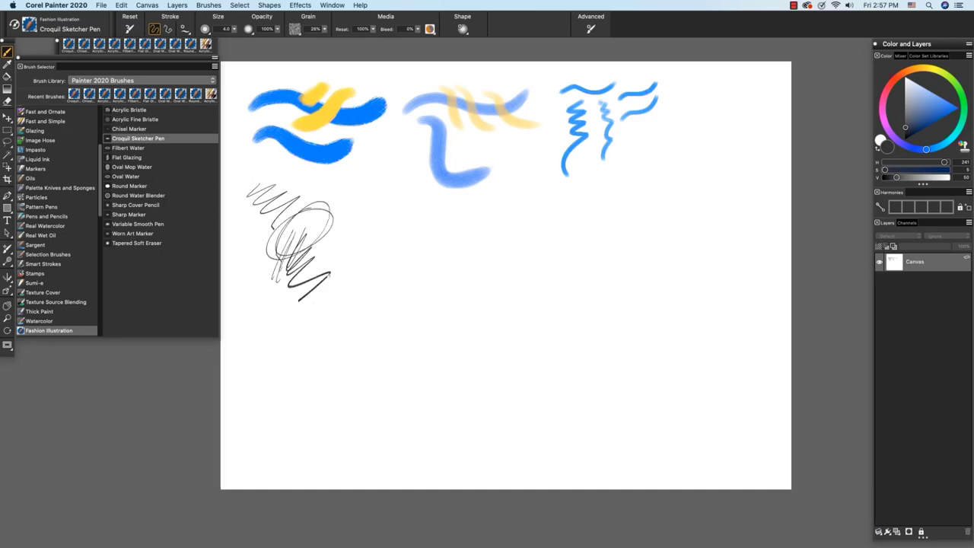
Paint one thick wavy blue stroke with the Filbert Water brush beside the pen scribbles.
left_click(127, 148)
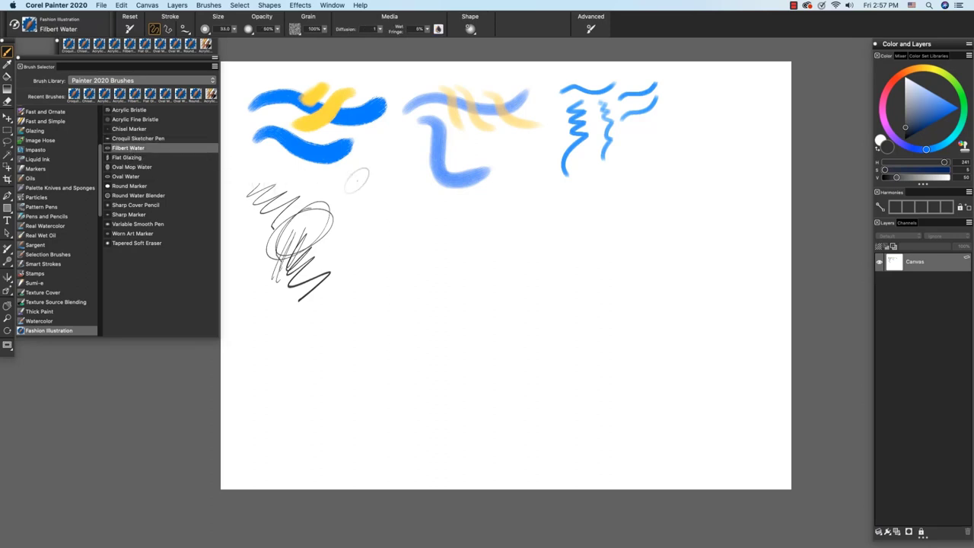
left_click(946, 101)
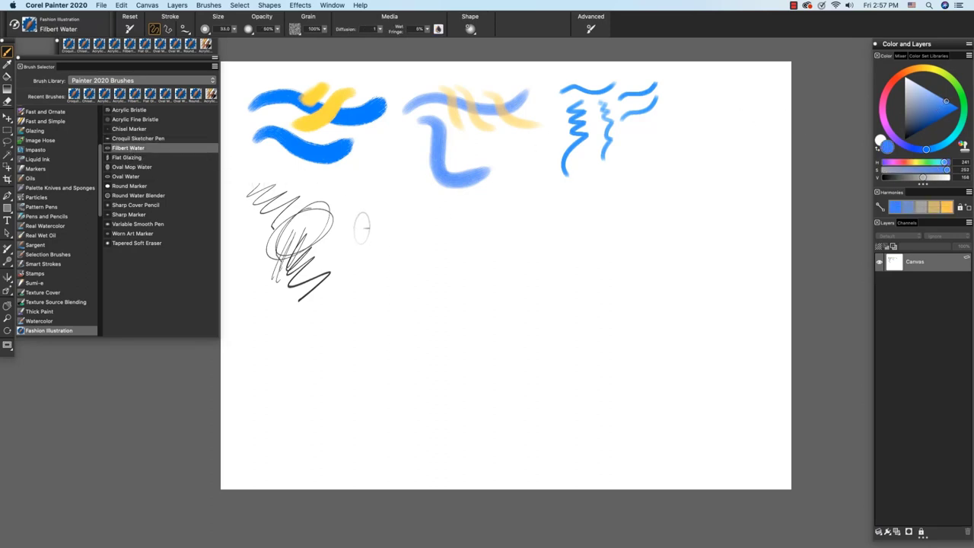
left_click_drag(362, 226, 487, 222)
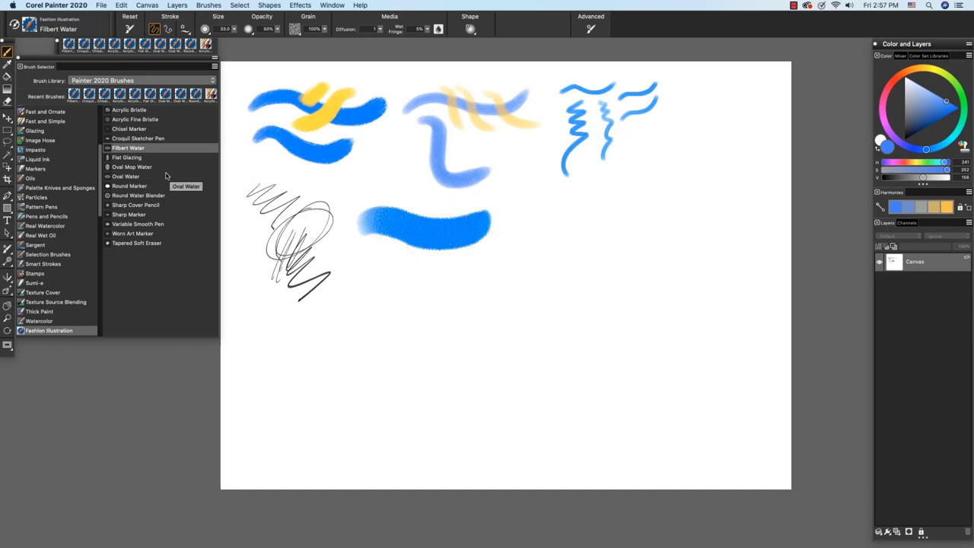
Using the Flat Glazing brush, paint two horizontal blue bands beside the Filbert Water stroke, crossed by one vertical blue and one vertical yellow-orange band.
left_click(137, 158)
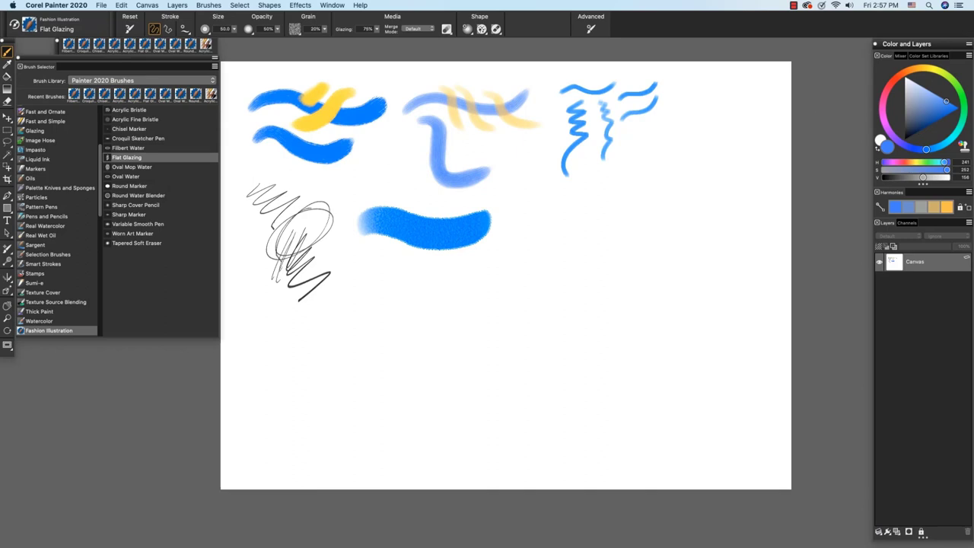
mouse_move(536, 218)
left_mouse_down()
mouse_move(521, 230)
mouse_move(533, 219)
left_mouse_up()
left_click_drag(527, 218, 729, 221)
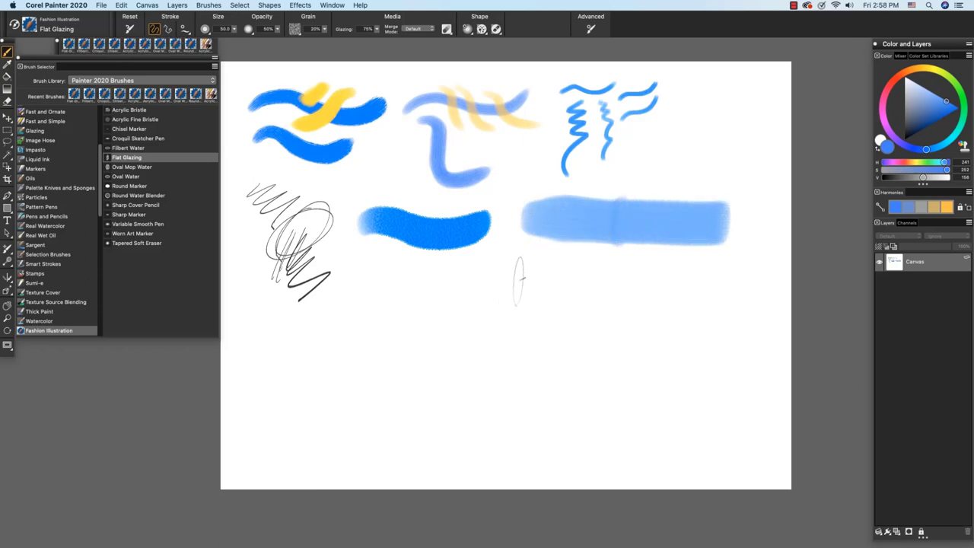
left_click_drag(525, 284, 732, 287)
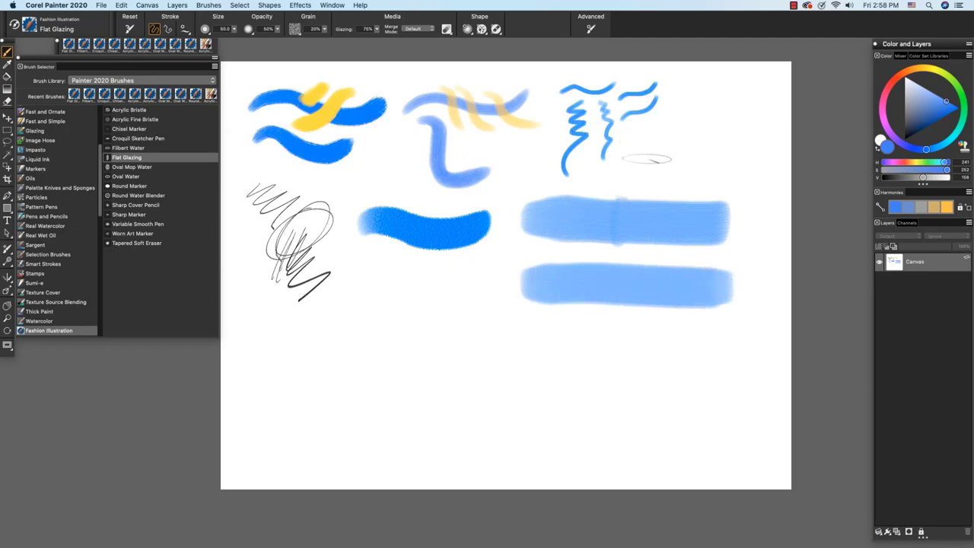
left_click_drag(647, 162, 622, 376)
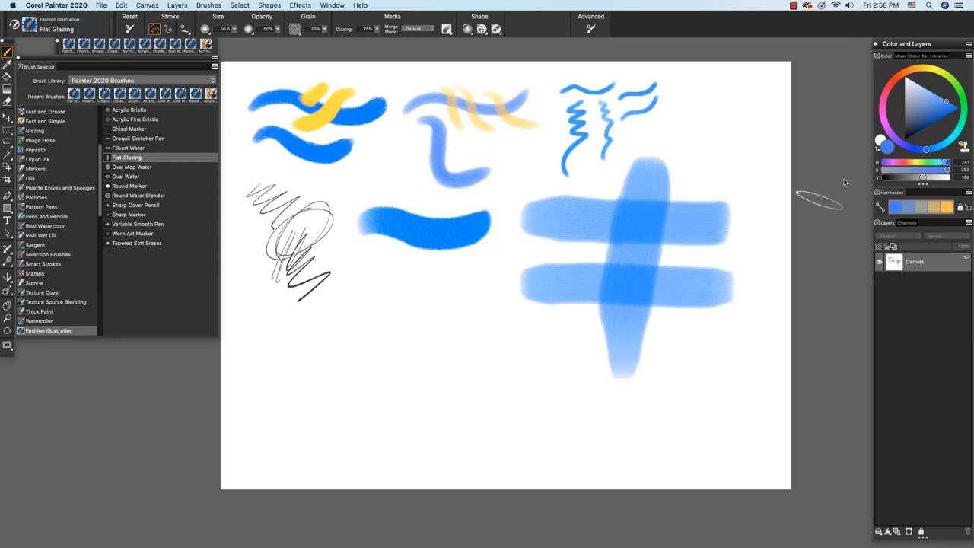
left_click(921, 69)
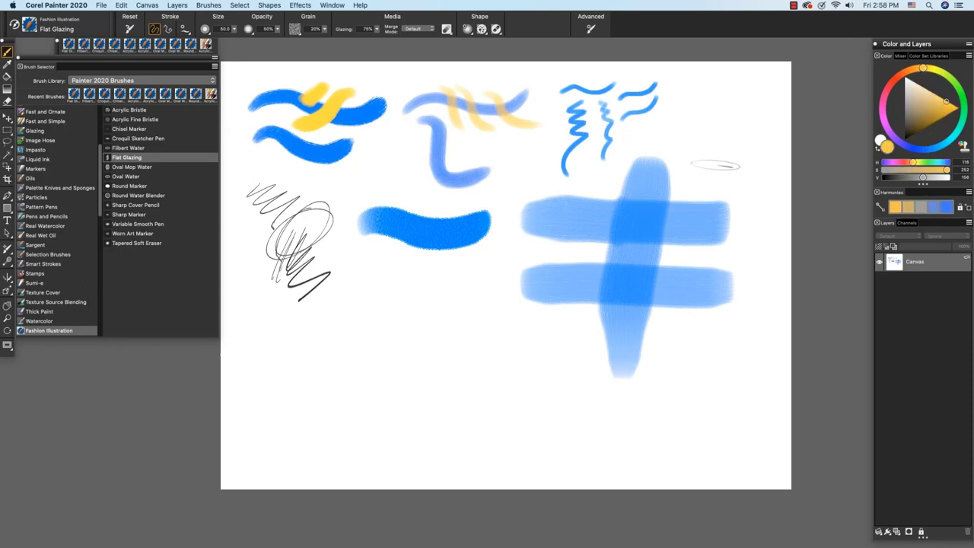
left_click_drag(713, 155, 685, 350)
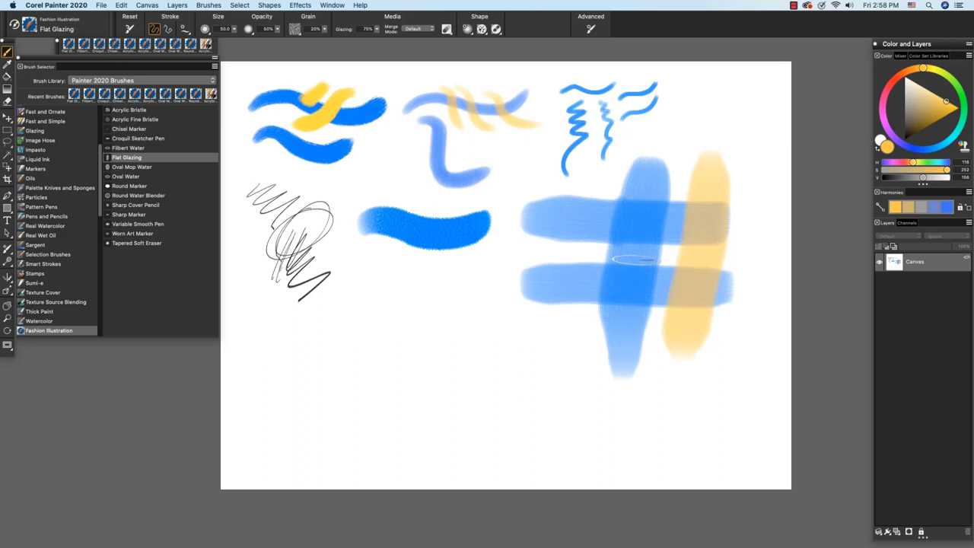
Test the Oval Mop Water brush in blue with a single dab and several curved strokes of varying intensity below the Filbert Water sample.
left_click(453, 169, "alt")
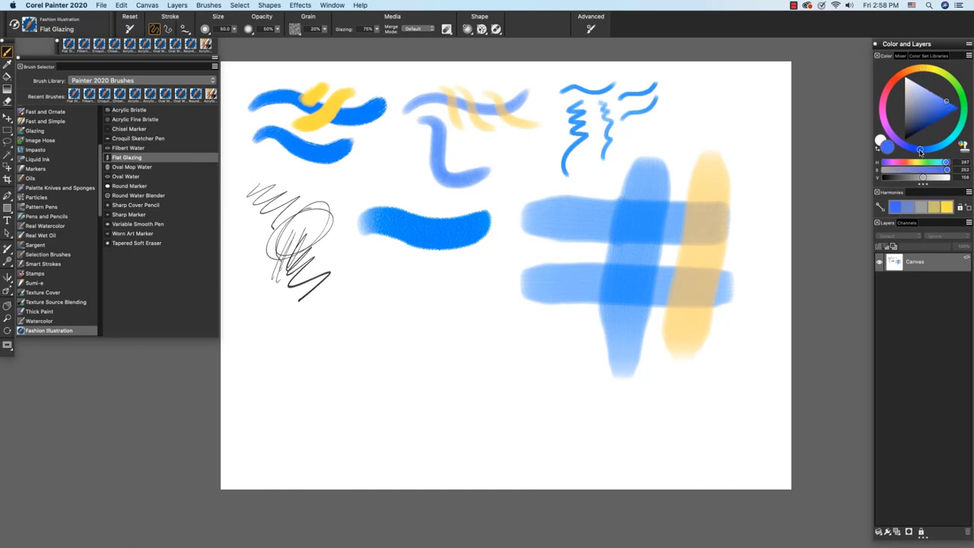
left_click(137, 166)
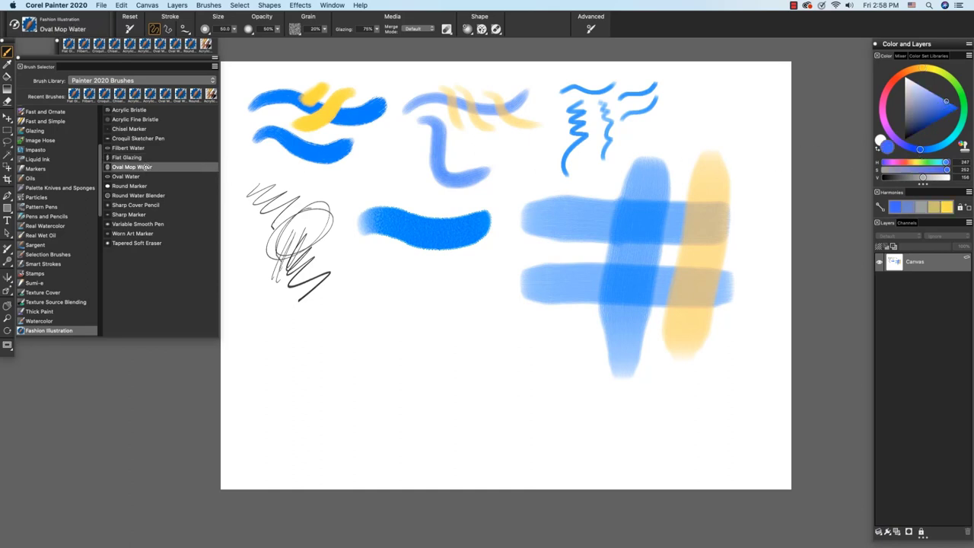
left_click(278, 325)
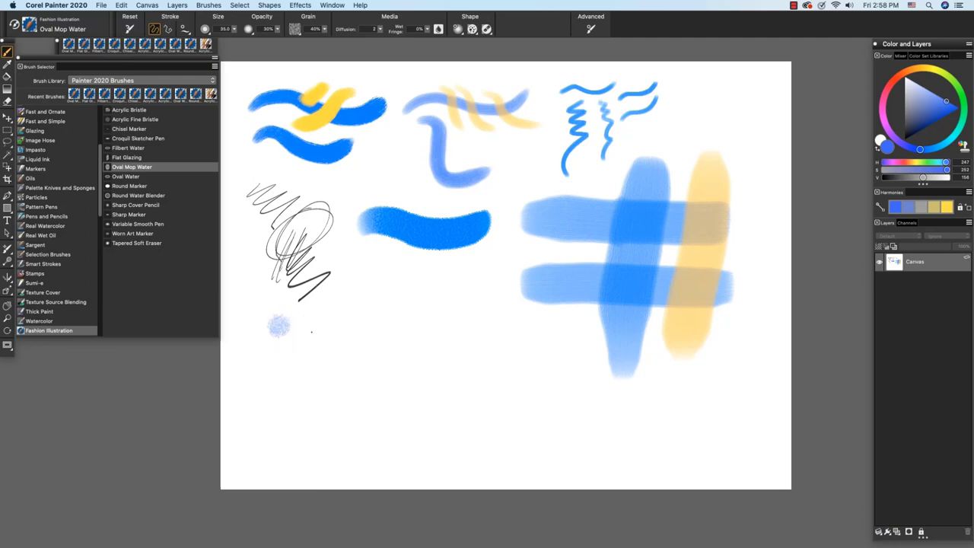
mouse_move(311, 329)
left_mouse_down()
mouse_move(410, 299)
mouse_move(414, 270)
mouse_move(436, 324)
mouse_move(394, 363)
left_mouse_up()
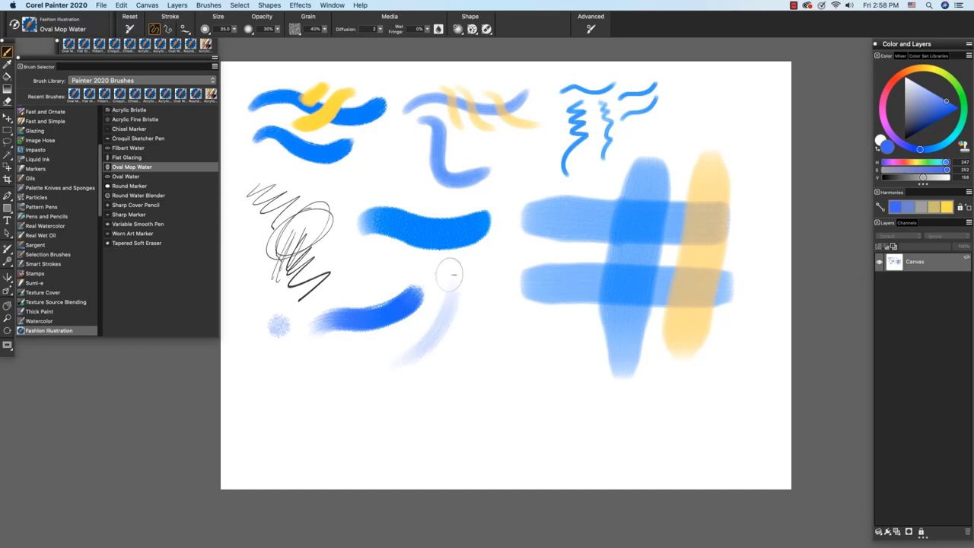
mouse_move(450, 275)
left_mouse_down()
mouse_move(428, 318)
mouse_move(349, 357)
left_mouse_up()
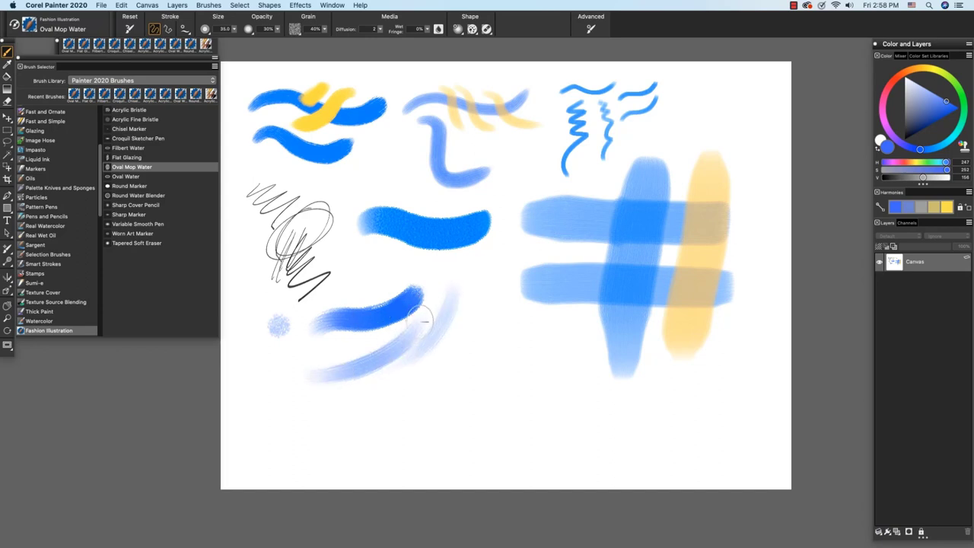
mouse_move(446, 290)
left_mouse_down()
mouse_move(431, 329)
mouse_move(442, 359)
mouse_move(365, 406)
left_mouse_up()
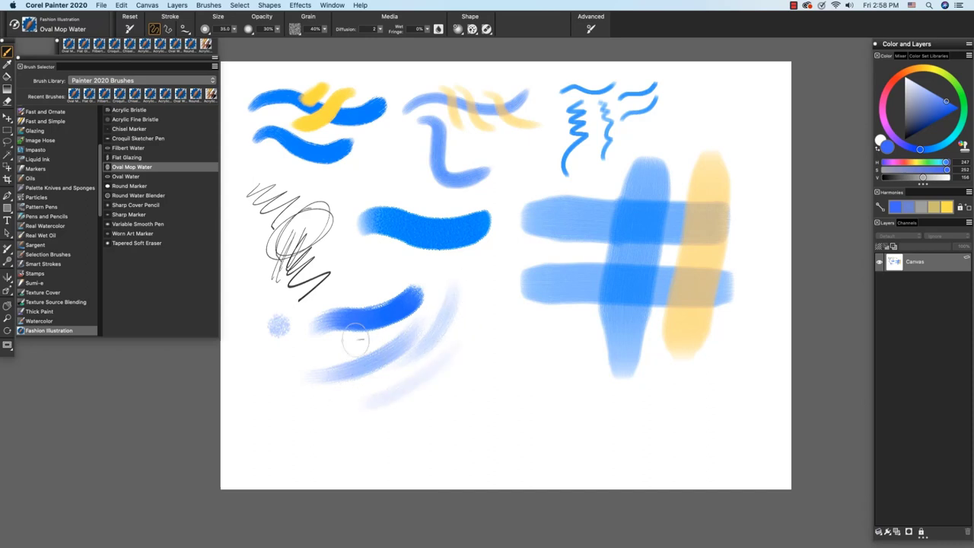
Paint two more blue Oval Mop Water strokes below the dab, and cross the blue samples with several yellow-orange strokes of varying intensity.
mouse_move(248, 408)
left_mouse_down()
mouse_move(281, 382)
mouse_move(308, 327)
mouse_move(280, 420)
left_mouse_up()
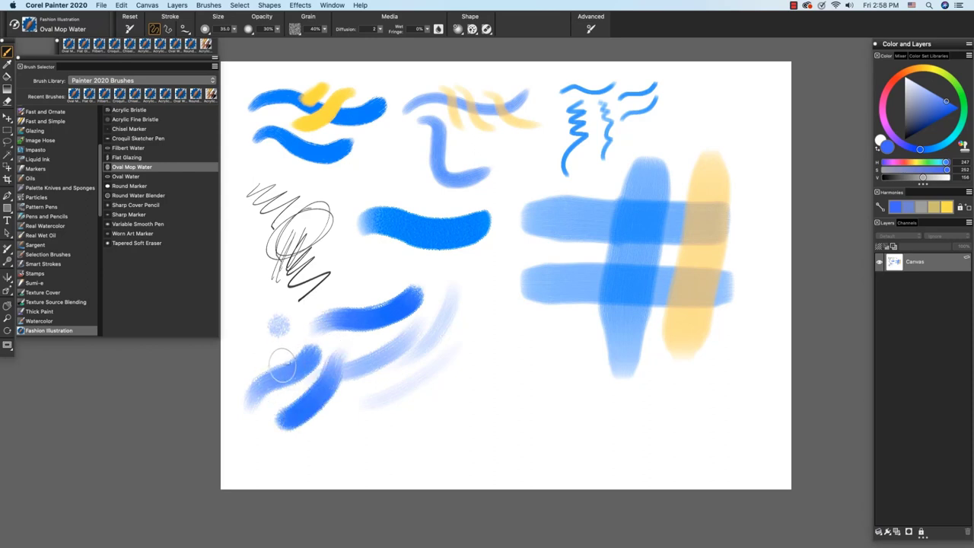
left_click(926, 70)
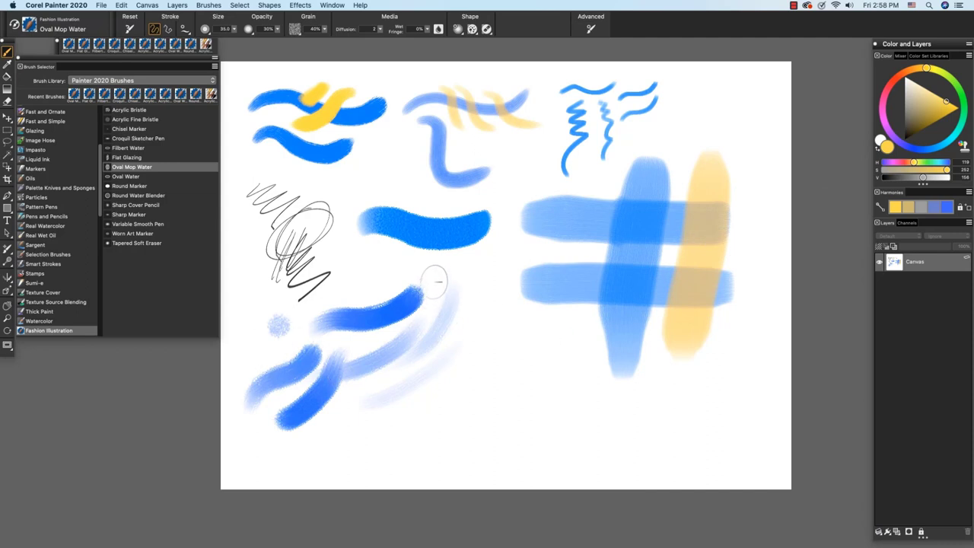
left_click_drag(436, 295, 455, 369)
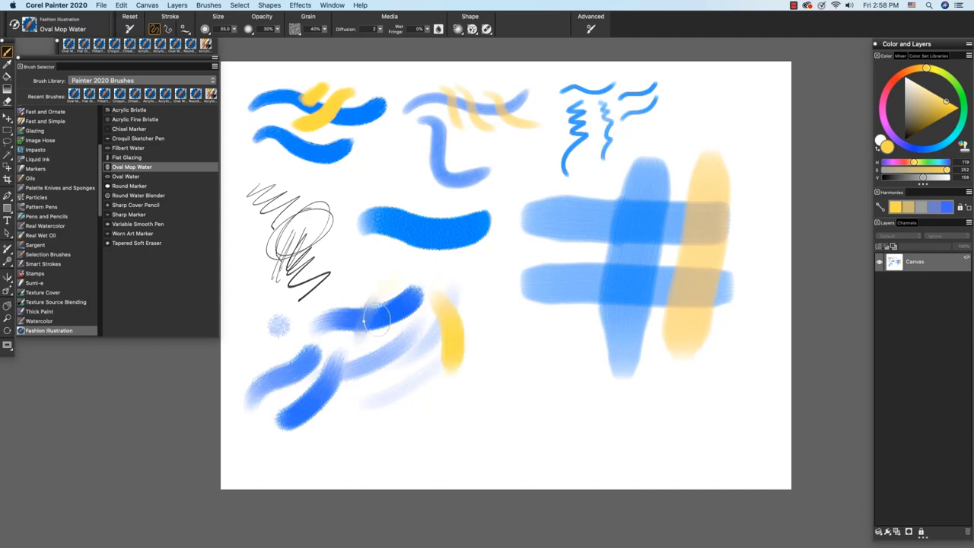
left_click_drag(360, 283, 350, 357)
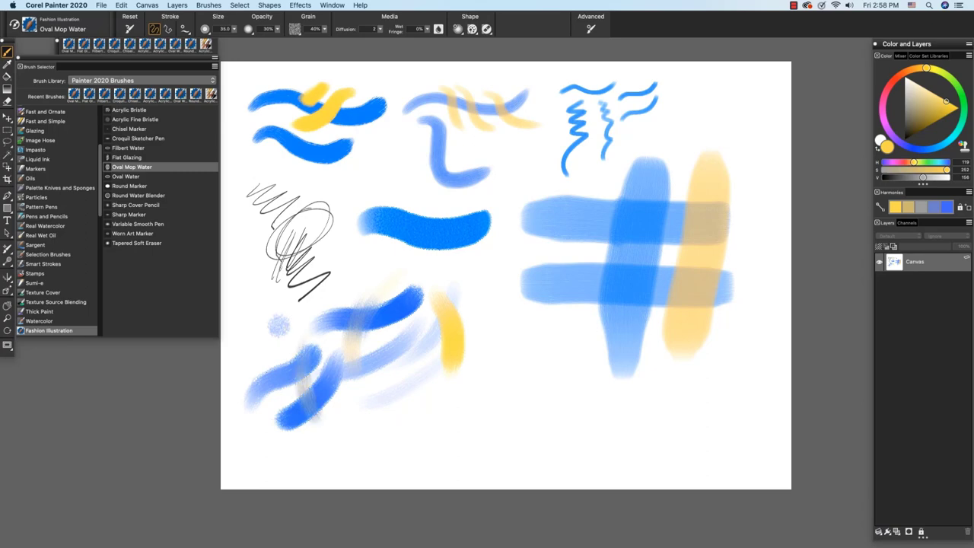
left_click_drag(278, 324, 310, 446)
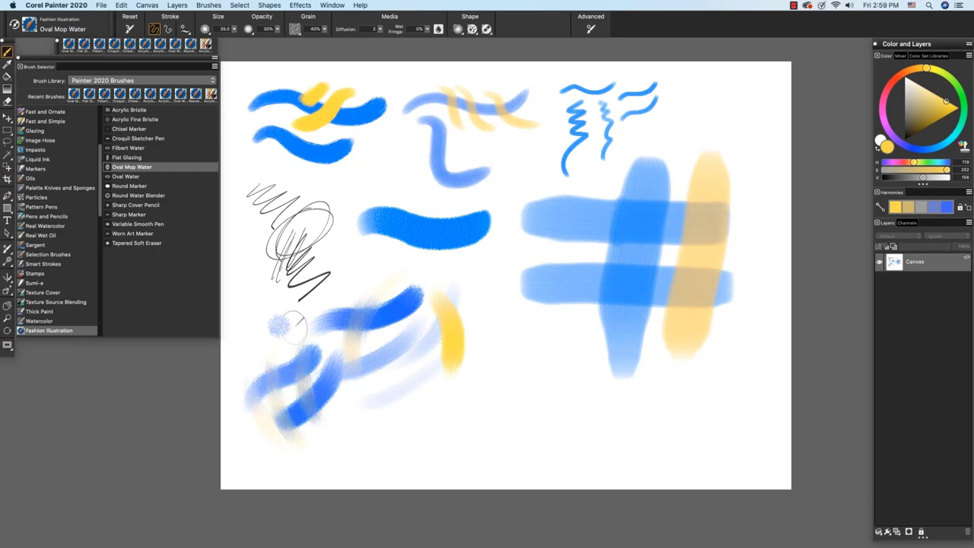
With the Oval Water brush in blue, build up overlapping dabs beside the yellow-orange stroke and paint three thick wavy strokes below them.
left_click(126, 177)
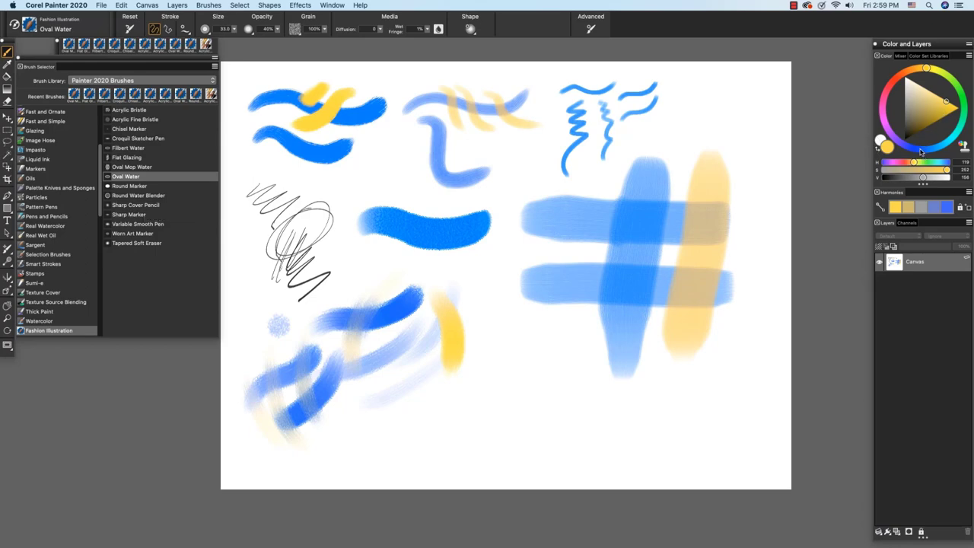
left_click(921, 151)
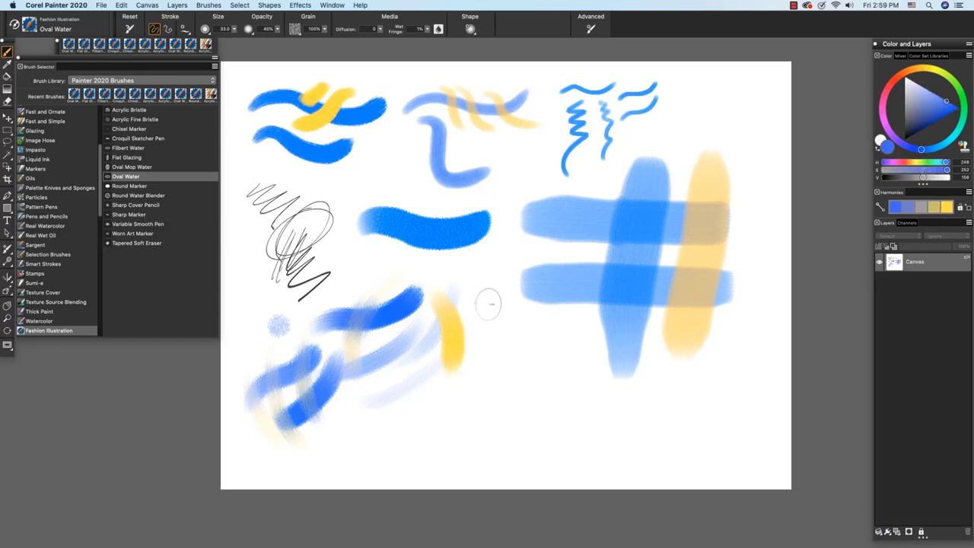
left_click(492, 342)
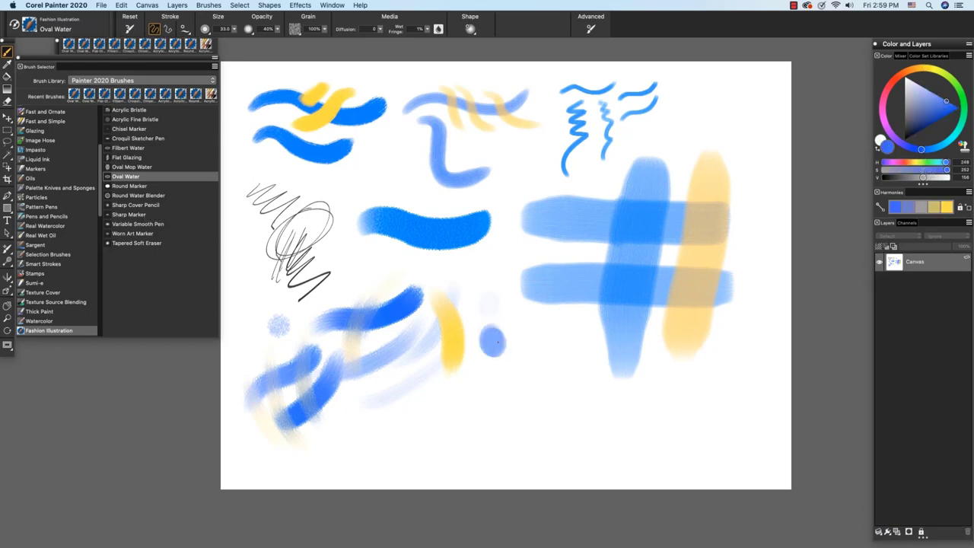
left_click_drag(499, 345, 498, 372)
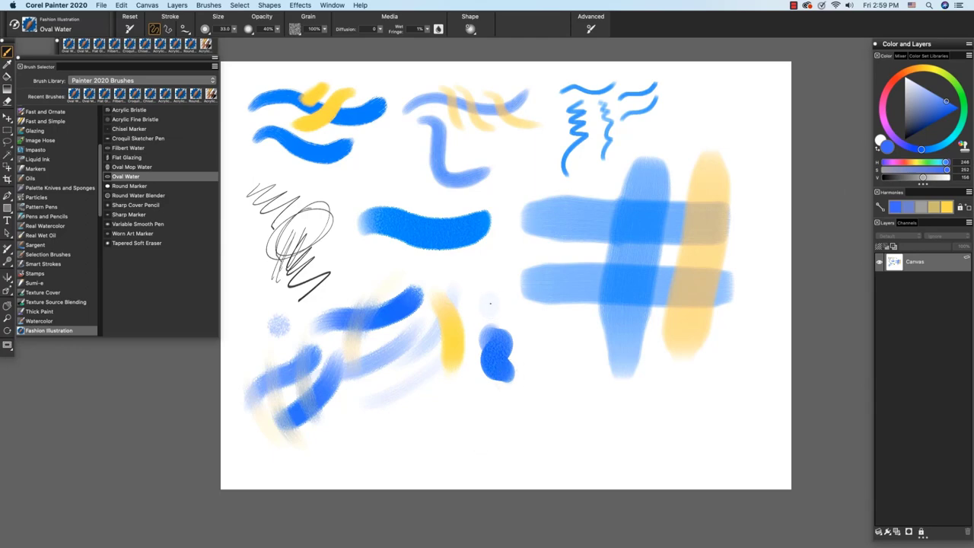
left_click(490, 304)
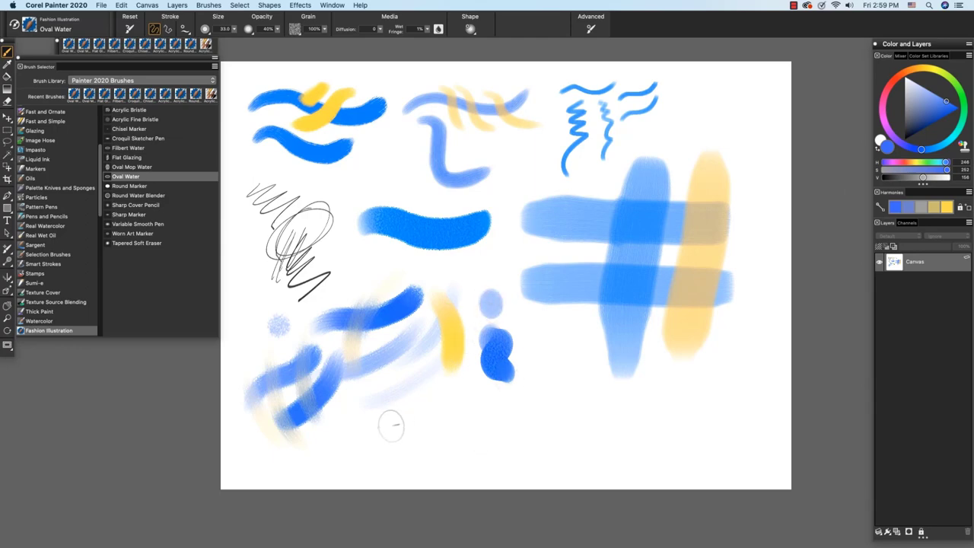
left_click_drag(391, 425, 529, 411)
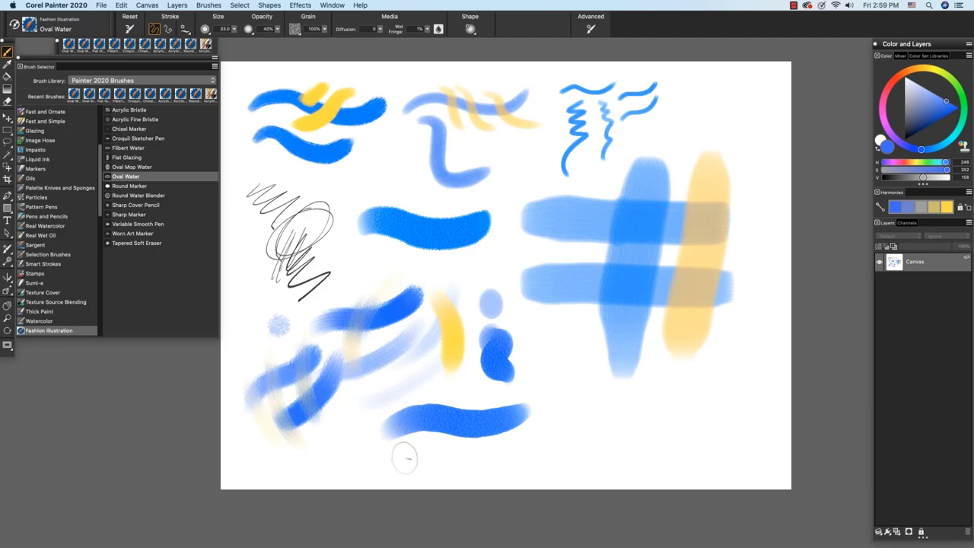
mouse_move(405, 457)
left_mouse_down()
mouse_move(472, 460)
mouse_move(548, 434)
left_mouse_up()
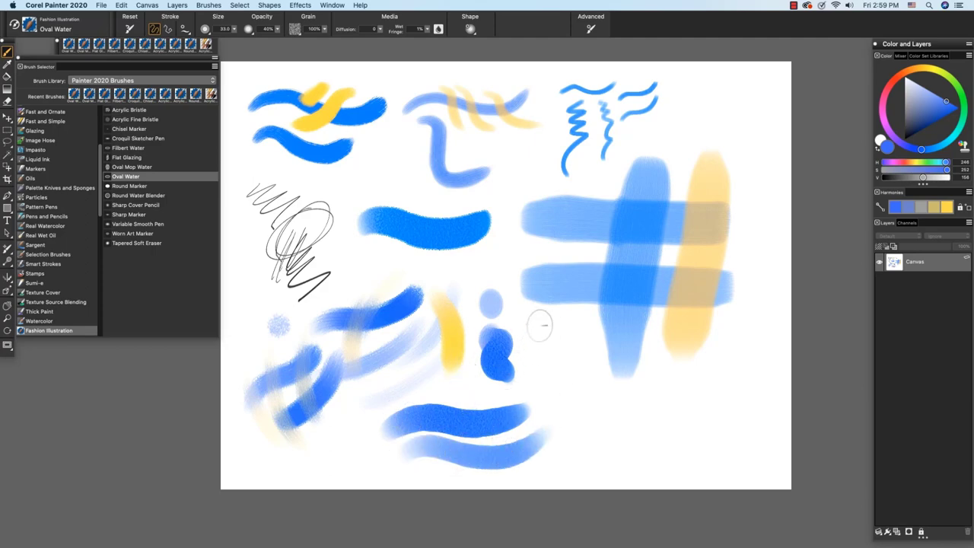
mouse_move(440, 388)
left_mouse_down()
mouse_move(370, 408)
mouse_move(329, 437)
left_mouse_up()
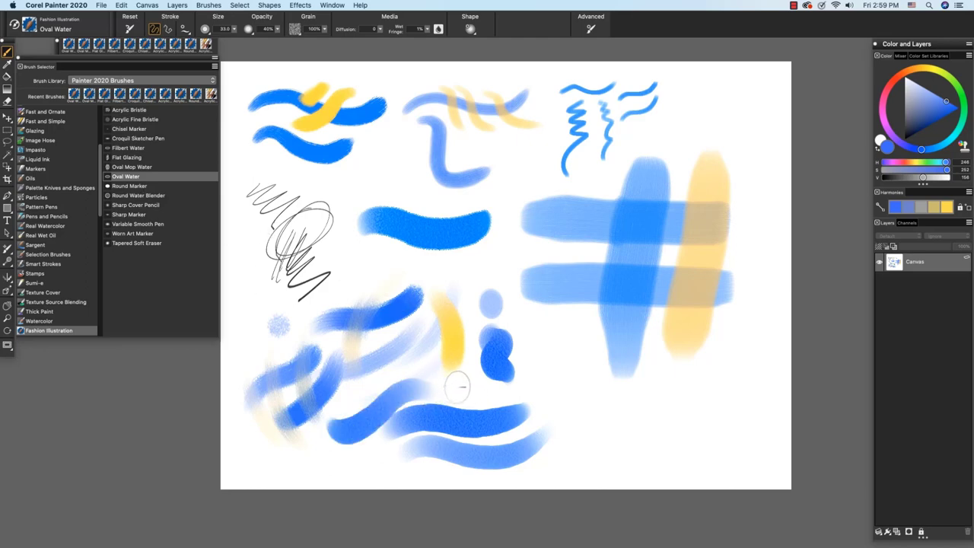
Blend the thick yellow-orange stroke into the neighbouring blue dabs with the Round Water Blender.
left_click(145, 187)
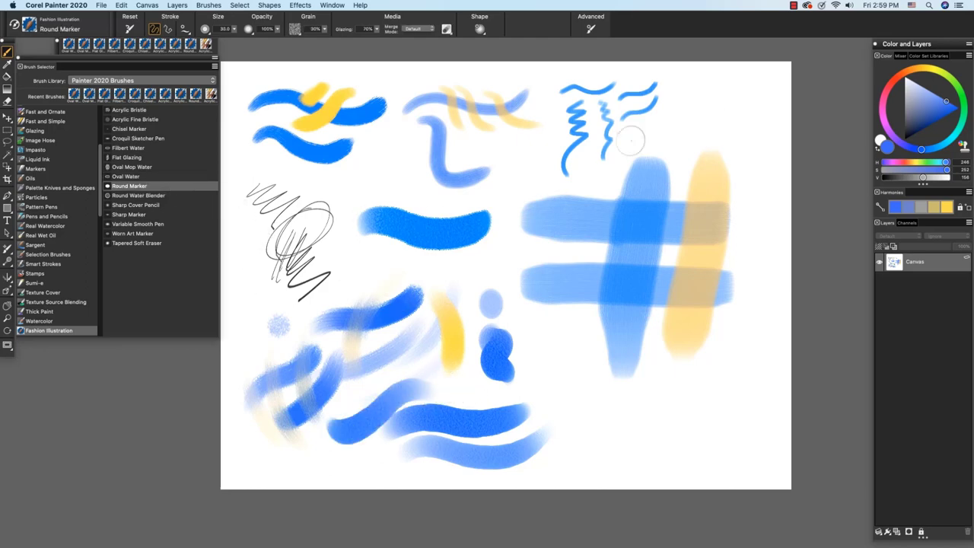
left_click(133, 196)
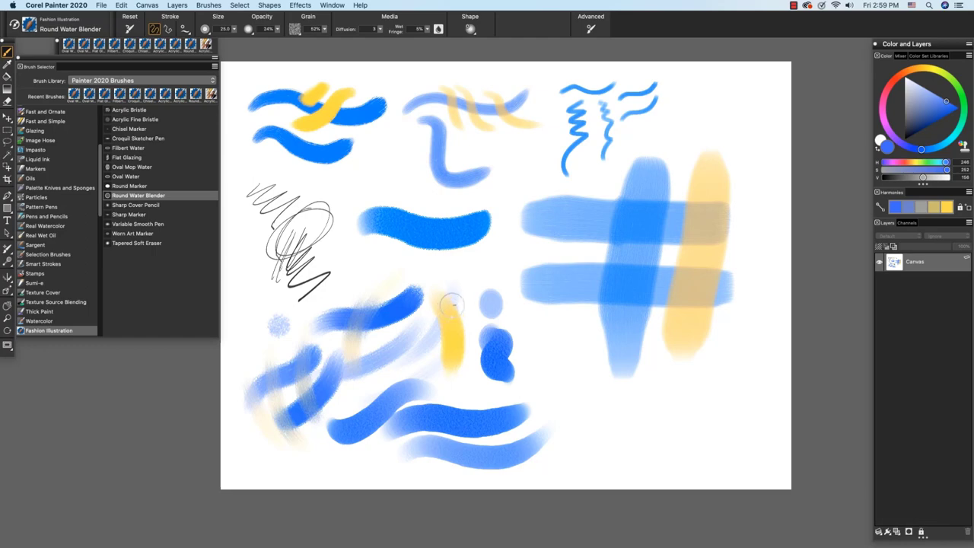
mouse_move(457, 300)
left_mouse_down()
mouse_move(445, 328)
mouse_move(471, 293)
mouse_move(489, 306)
mouse_move(470, 323)
mouse_move(507, 279)
mouse_move(450, 318)
mouse_move(496, 291)
mouse_move(479, 346)
mouse_move(436, 349)
mouse_move(488, 352)
mouse_move(481, 385)
left_mouse_up()
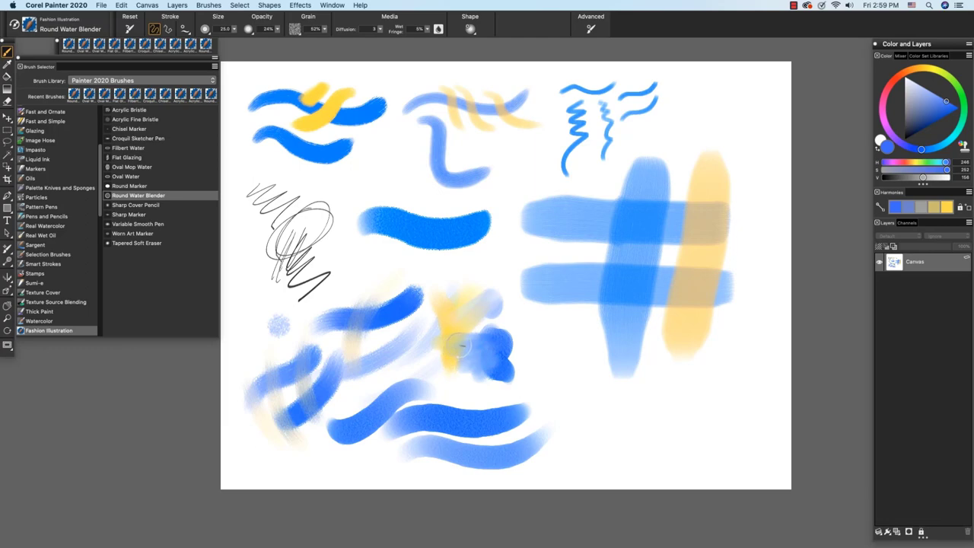
Paint four curved blue strokes with the Round Marker below the Flat Glazing bands, two wavy and two arcing downward.
left_click(135, 186)
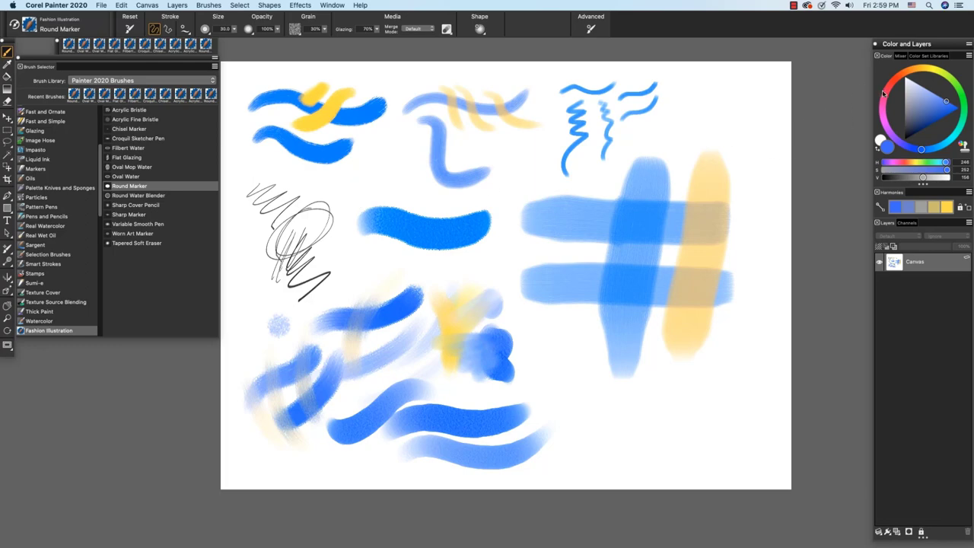
mouse_move(550, 370)
left_mouse_down()
mouse_move(636, 410)
mouse_move(660, 399)
left_mouse_up()
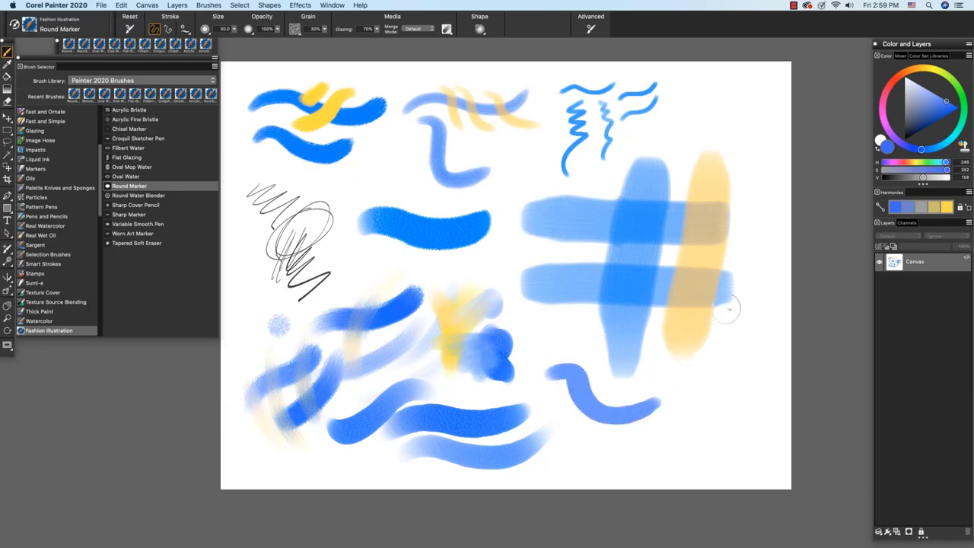
mouse_move(736, 313)
left_mouse_down()
mouse_move(707, 336)
mouse_move(688, 392)
left_mouse_up()
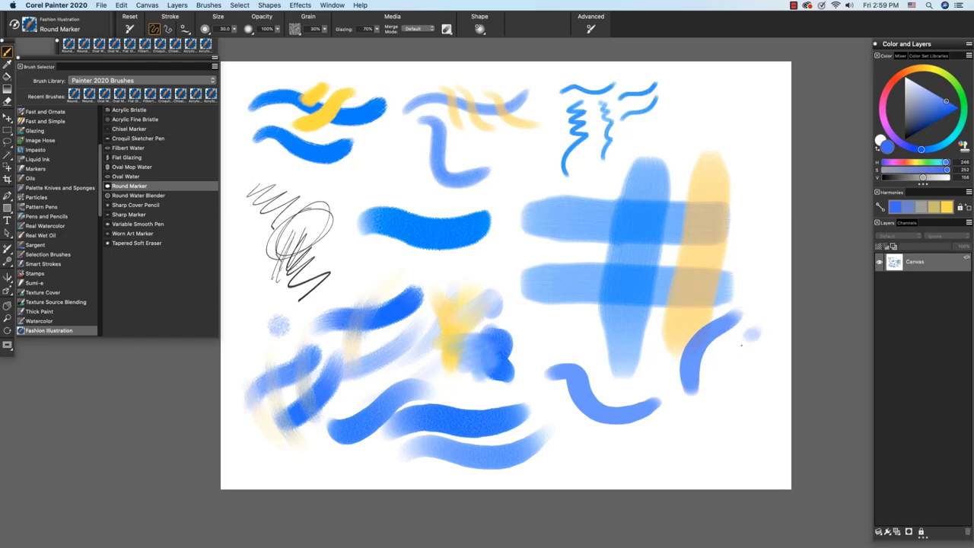
left_click_drag(753, 331, 713, 421)
mouse_move(561, 451)
left_mouse_down()
mouse_move(630, 446)
mouse_move(676, 427)
left_mouse_up()
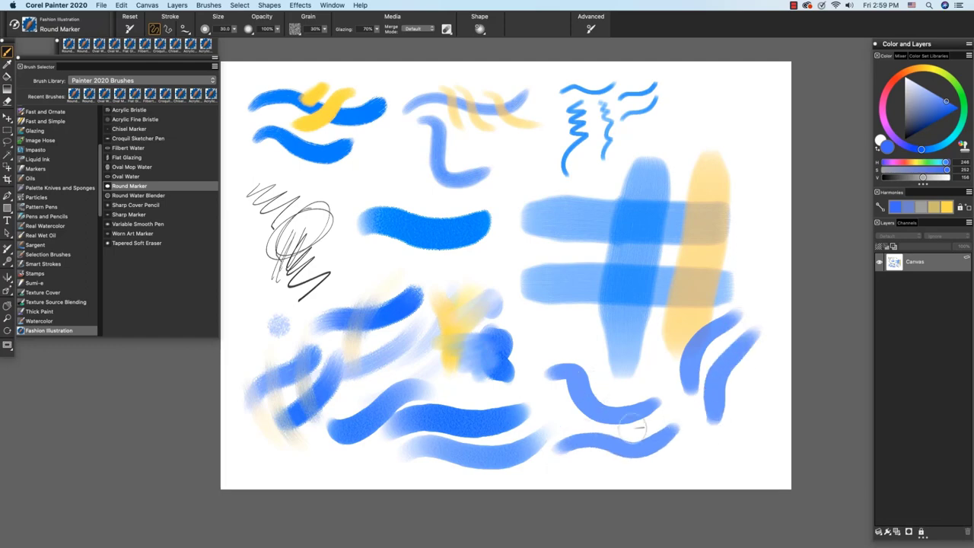
Cross the two arcing blue Round Marker strokes with two curved yellow-orange strokes of the same brush.
left_click(924, 69)
left_click_drag(751, 314, 740, 407)
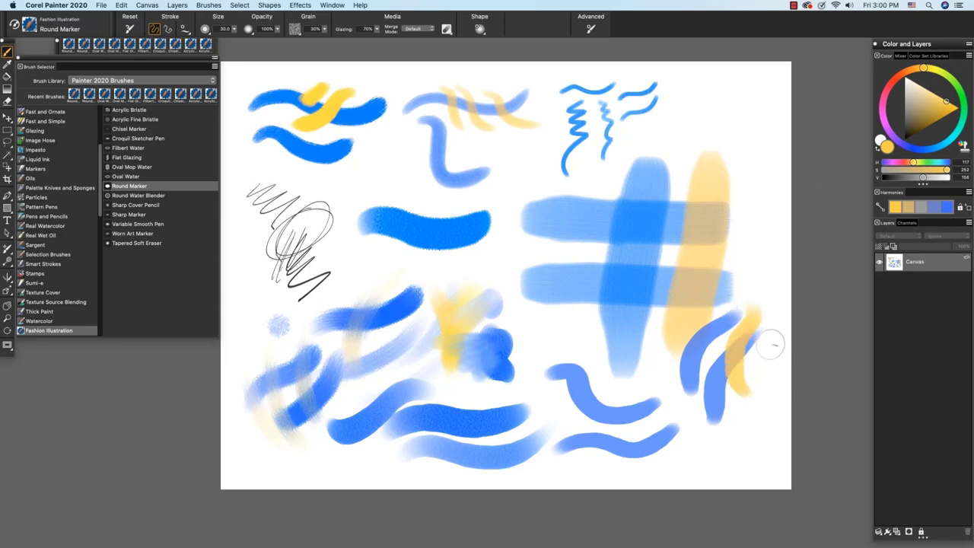
mouse_move(772, 349)
left_mouse_down()
mouse_move(691, 432)
mouse_move(706, 436)
left_mouse_up()
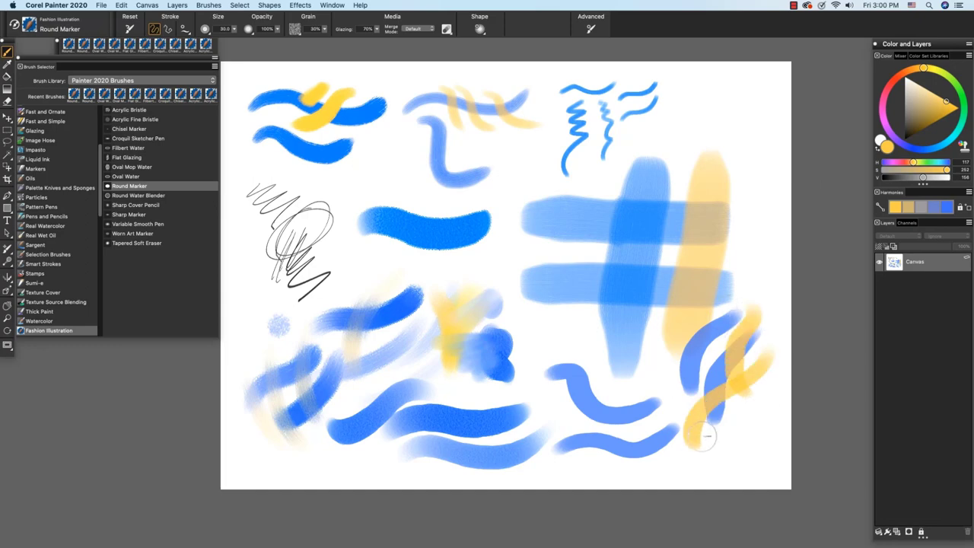
Scribble light and dense gray hatching with the Sharp Cover Pencil above the vertical yellow-orange Flat Glazing band.
left_click(128, 205)
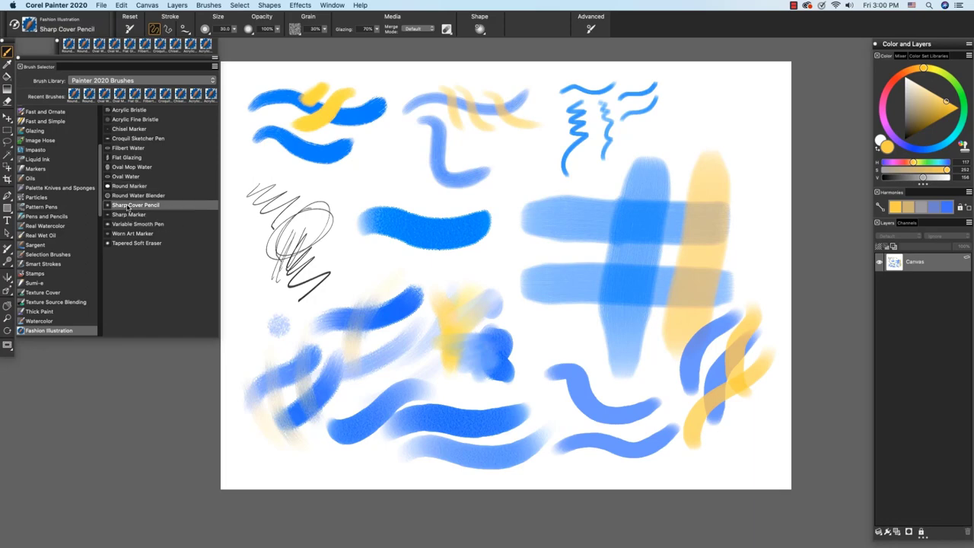
left_click(905, 118)
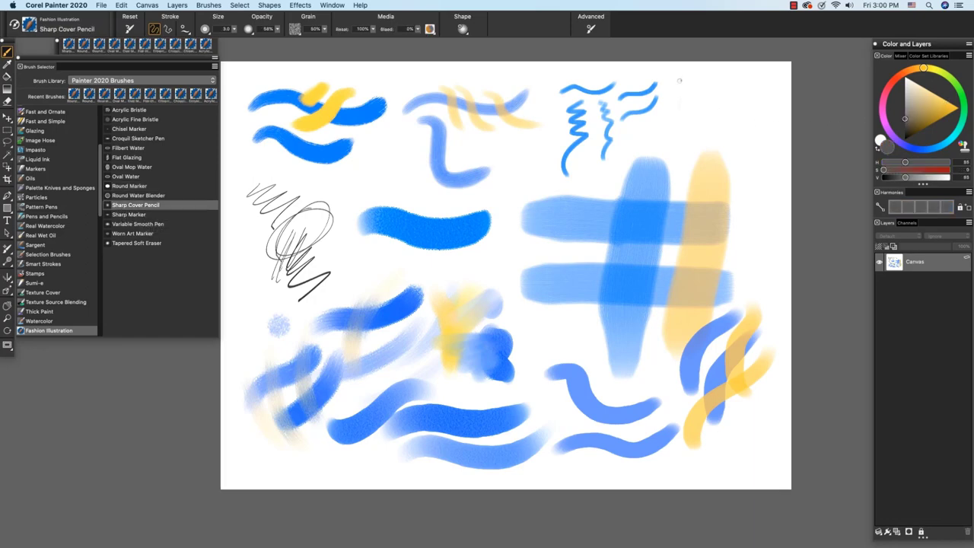
mouse_move(680, 86)
left_mouse_down()
mouse_move(709, 74)
mouse_move(706, 125)
mouse_move(682, 133)
left_mouse_up()
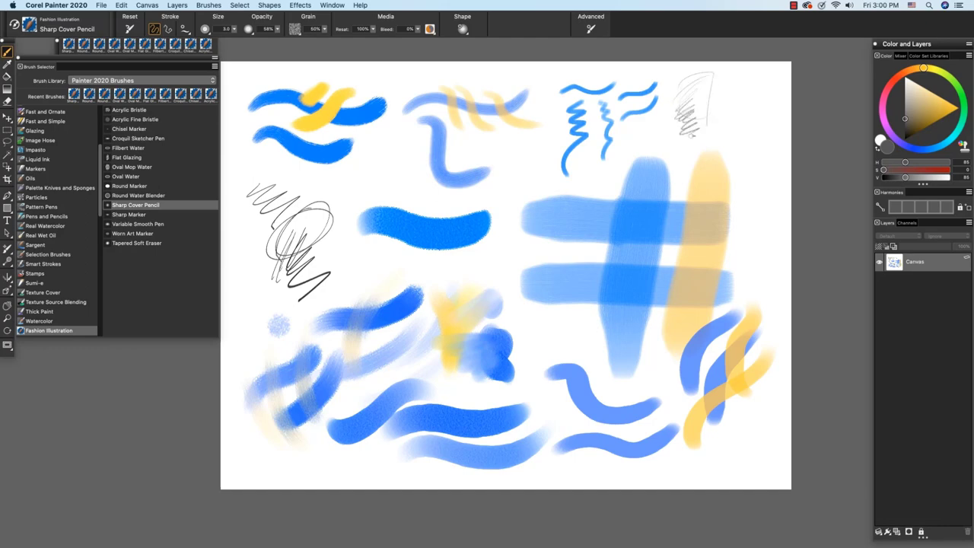
Draw two thin blue zigzag scribbles with the Sharp Marker above the Filbert Water stroke.
left_click(144, 215)
left_click(944, 98)
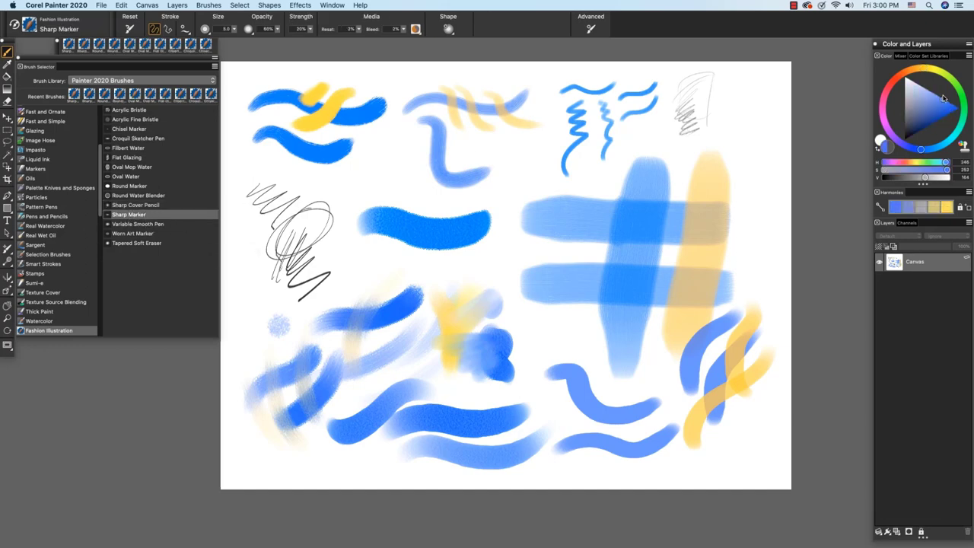
left_click_drag(352, 174, 399, 188)
left_click_drag(394, 131, 410, 186)
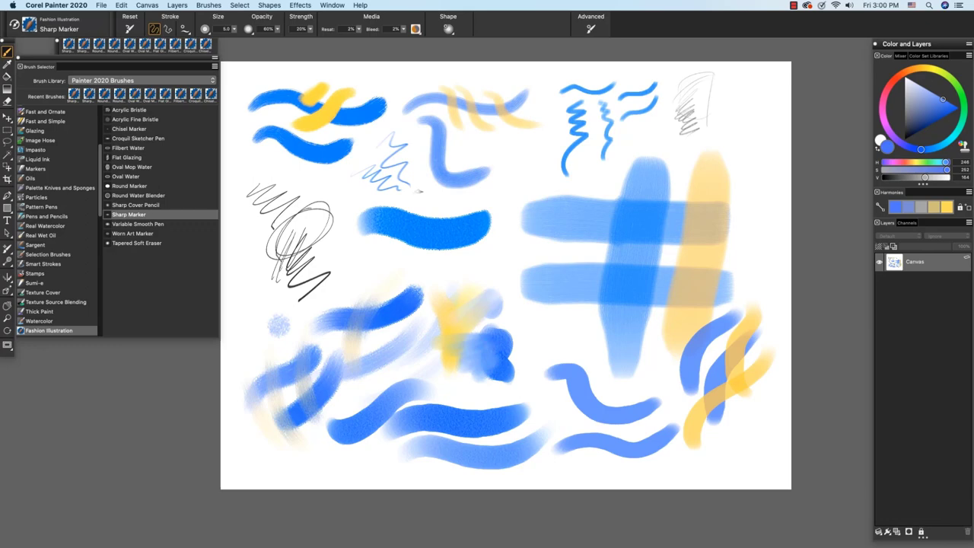
Draw two vertical squiggles and one curved stroke in dark gray with the Variable Smooth Pen around the Croquil pen scribbles.
left_click(137, 224)
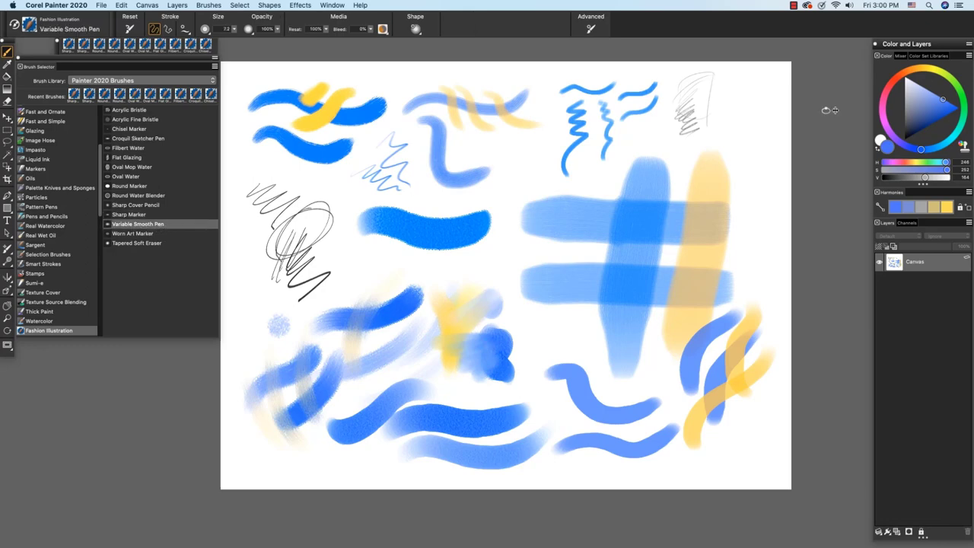
left_click(905, 125)
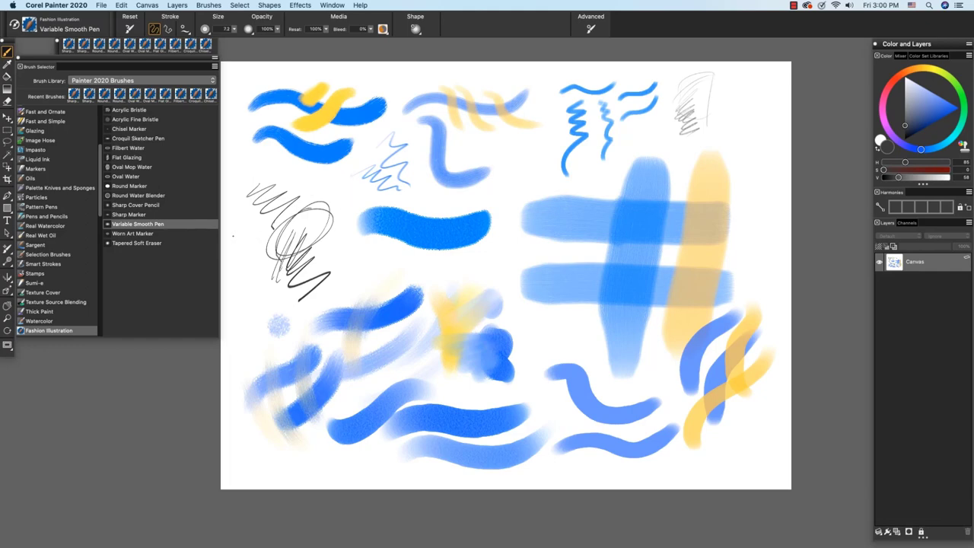
mouse_move(233, 236)
left_mouse_down()
mouse_move(250, 257)
mouse_move(251, 303)
left_mouse_up()
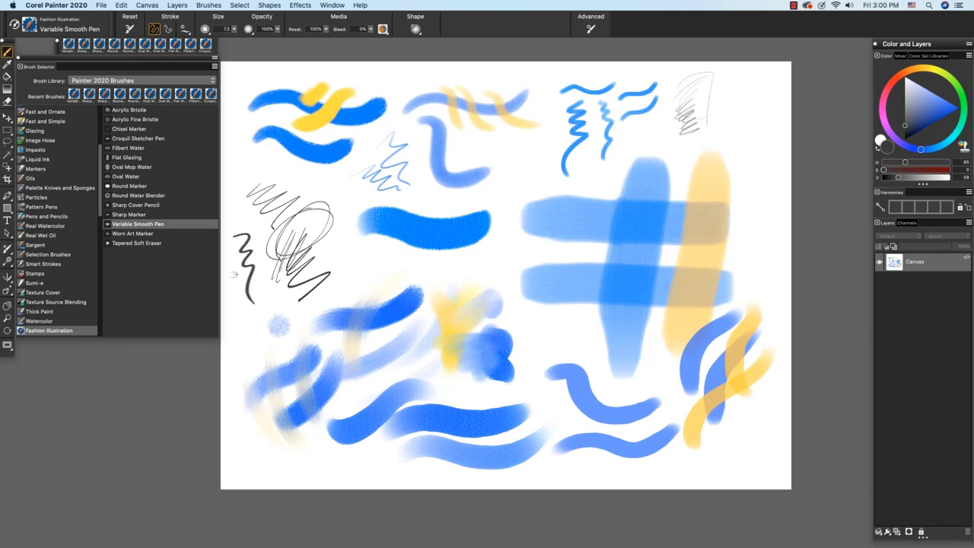
left_click_drag(232, 289, 240, 348)
left_click_drag(230, 183, 283, 184)
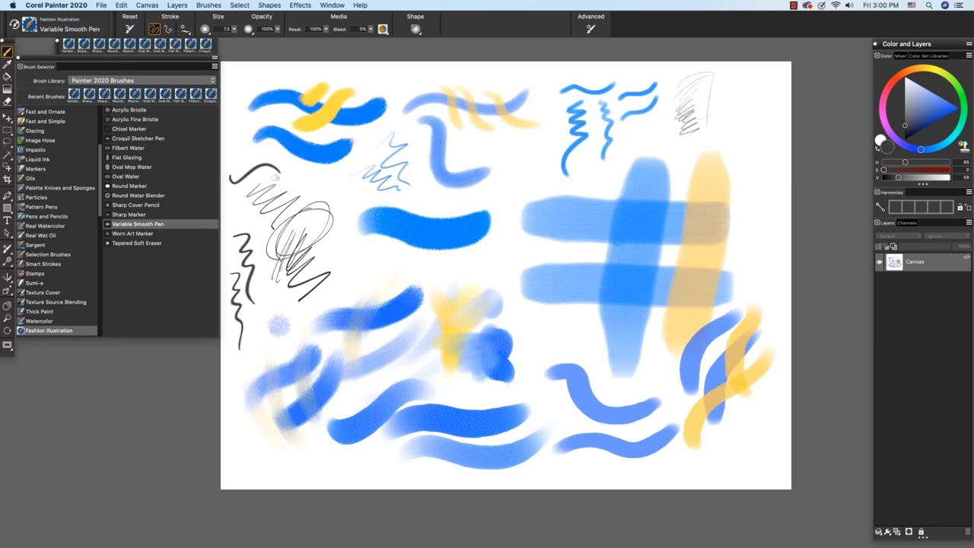
Test the Worn Art Marker in blue with a short vertical stroke, a dense scribbled patch and a loose zigzag below the Filbert Water stroke.
left_click(137, 233)
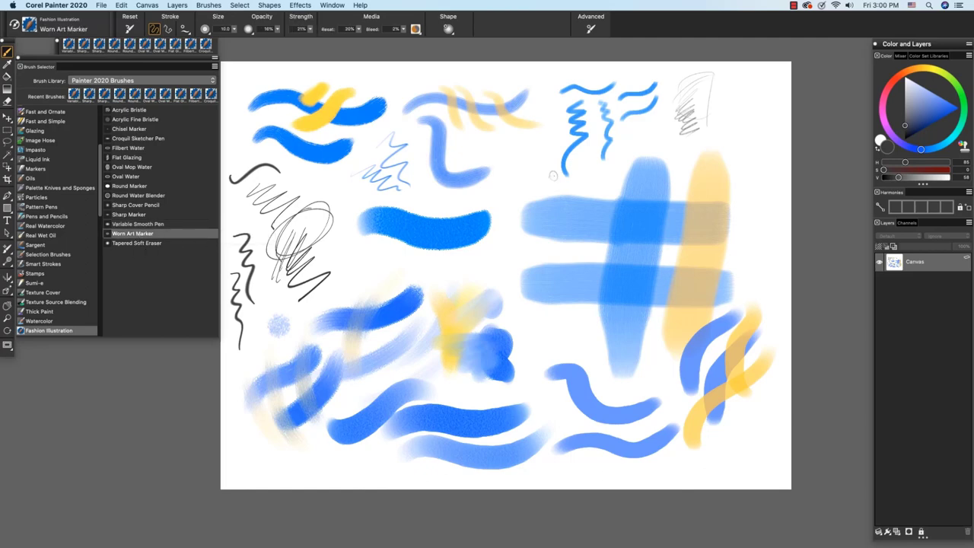
left_click_drag(934, 106, 940, 91)
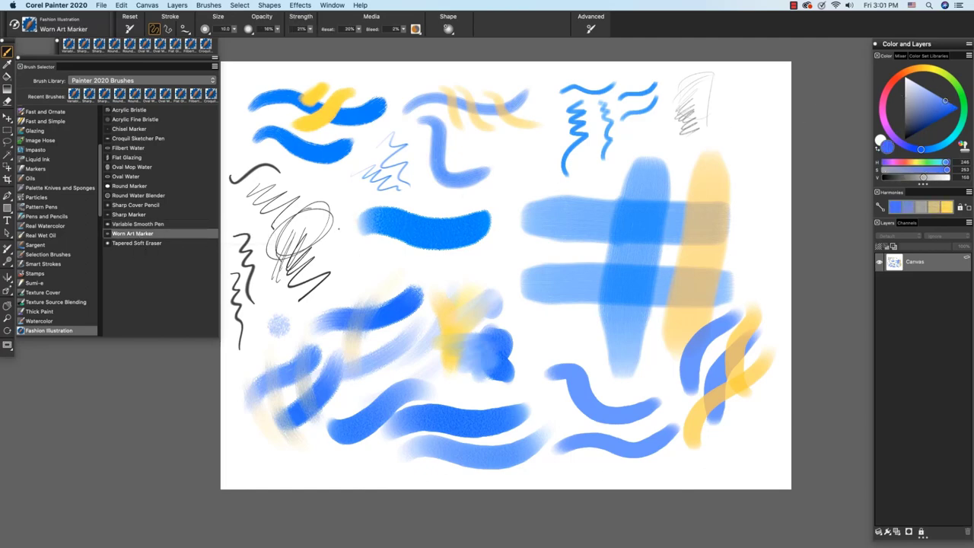
mouse_move(342, 232)
left_mouse_down()
mouse_move(344, 271)
mouse_move(390, 255)
left_mouse_up()
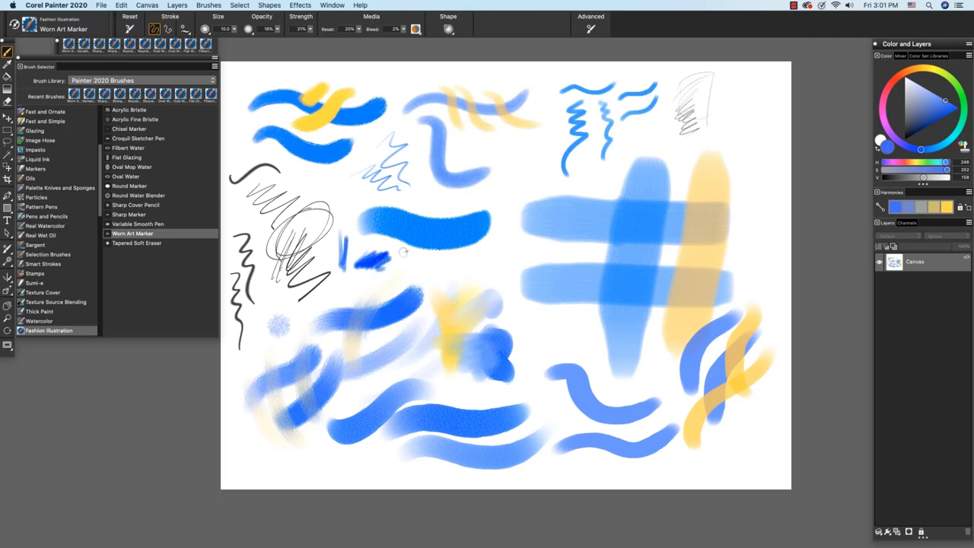
left_click_drag(402, 263, 465, 266)
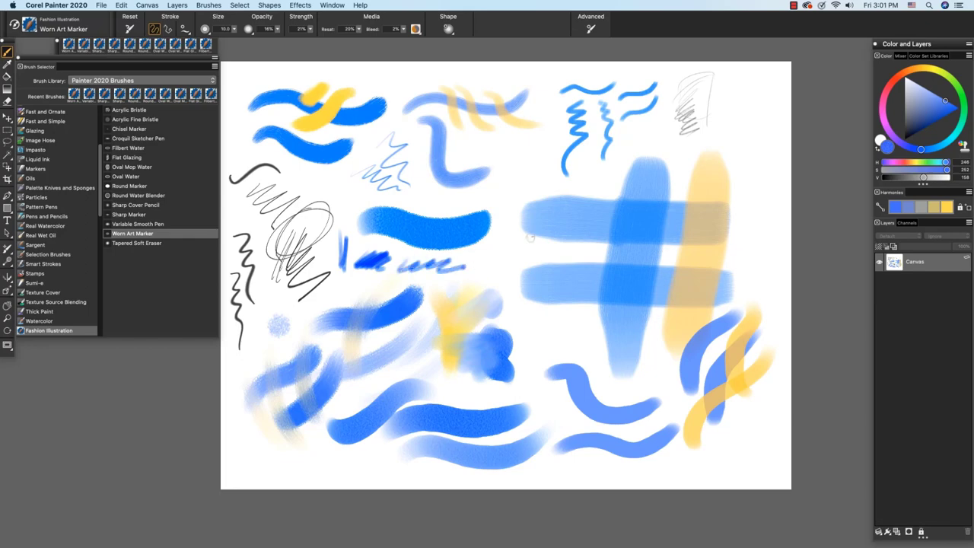
Switch the colour to pink and paint short Worn Art Marker strokes and a dense patch across the blue marker marks.
left_click(910, 70)
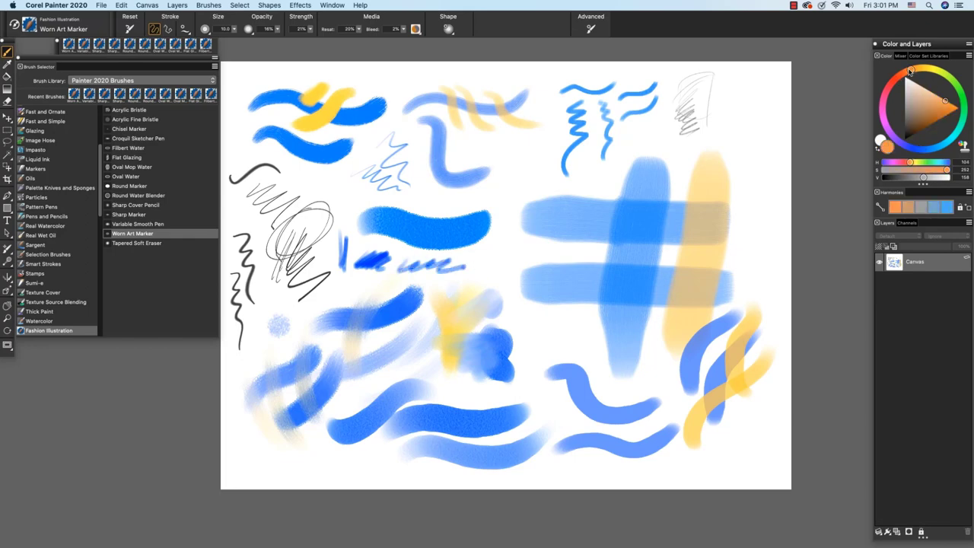
left_click(884, 100)
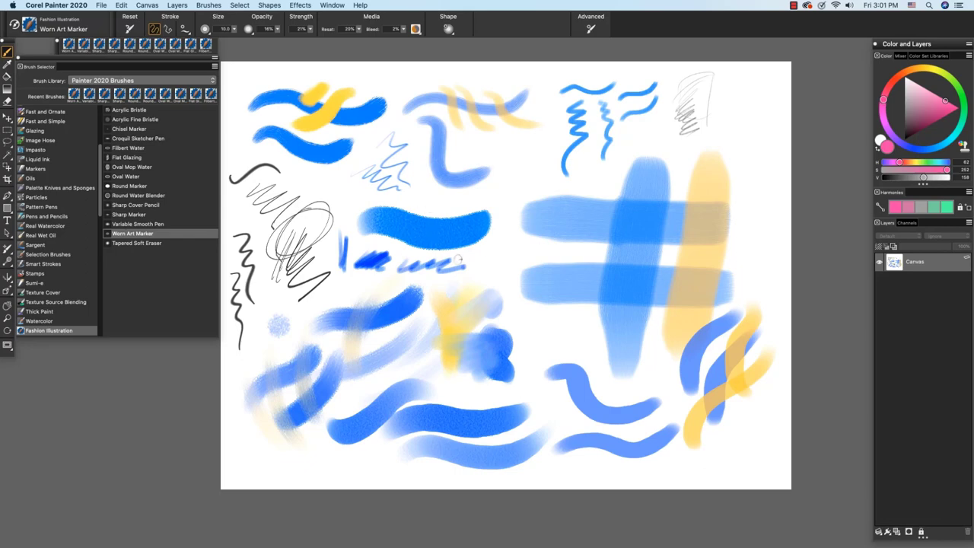
left_click_drag(465, 257, 439, 296)
left_click_drag(370, 242, 379, 285)
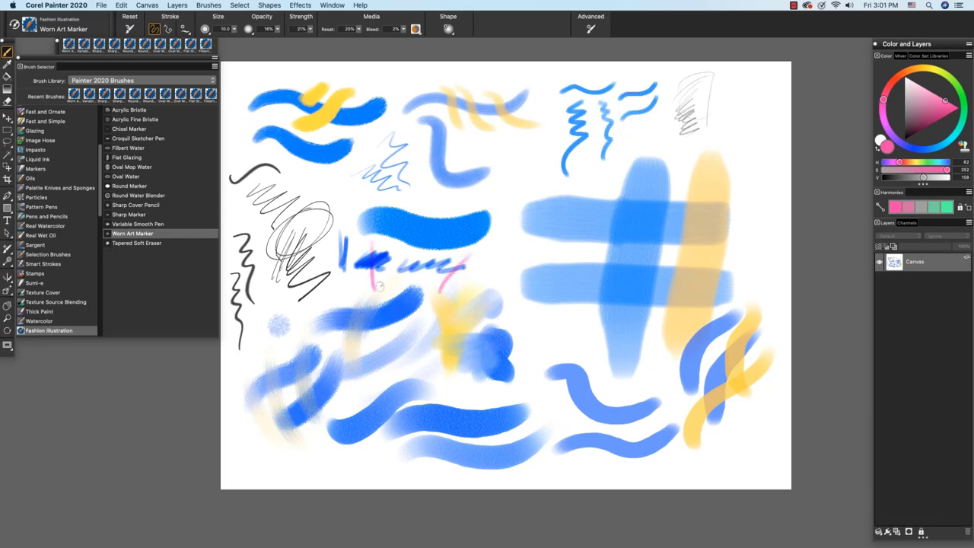
mouse_move(364, 244)
left_mouse_down()
mouse_move(375, 298)
mouse_move(365, 285)
left_mouse_up()
mouse_move(358, 236)
left_mouse_down()
mouse_move(332, 265)
mouse_move(346, 238)
mouse_move(335, 255)
mouse_move(339, 232)
mouse_move(328, 261)
left_mouse_up()
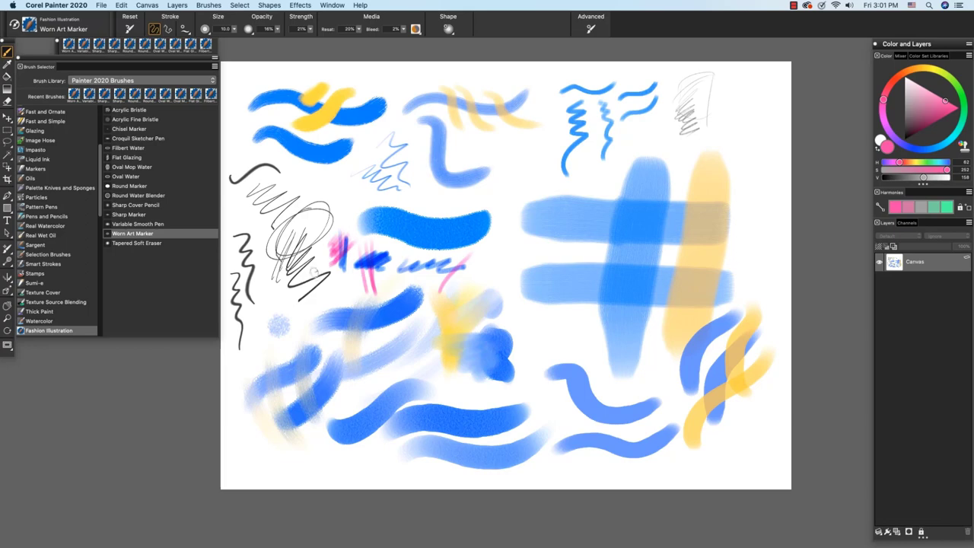
Test the Tapered Soft Eraser with a short stroke at the lower edge of the second wavy blue band.
left_click(126, 244)
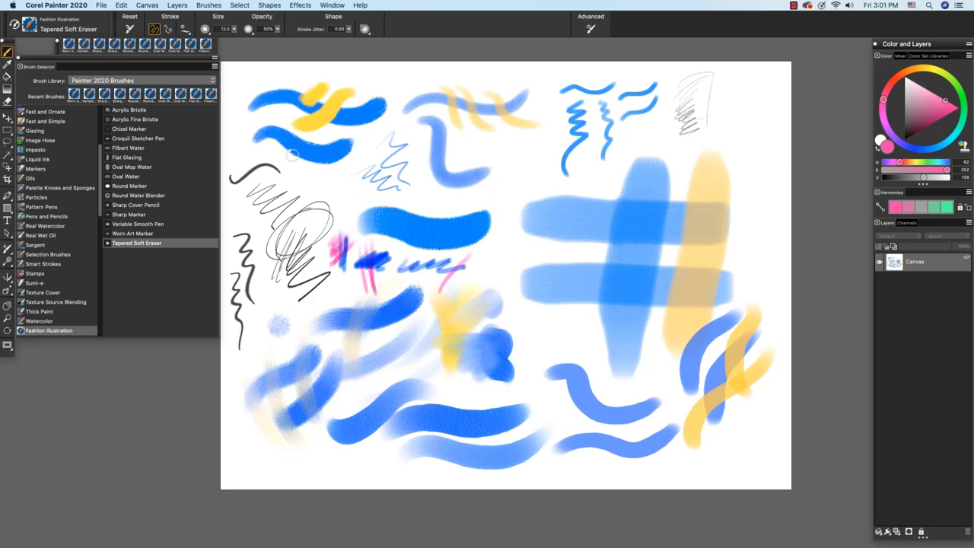
left_click_drag(335, 170, 321, 161)
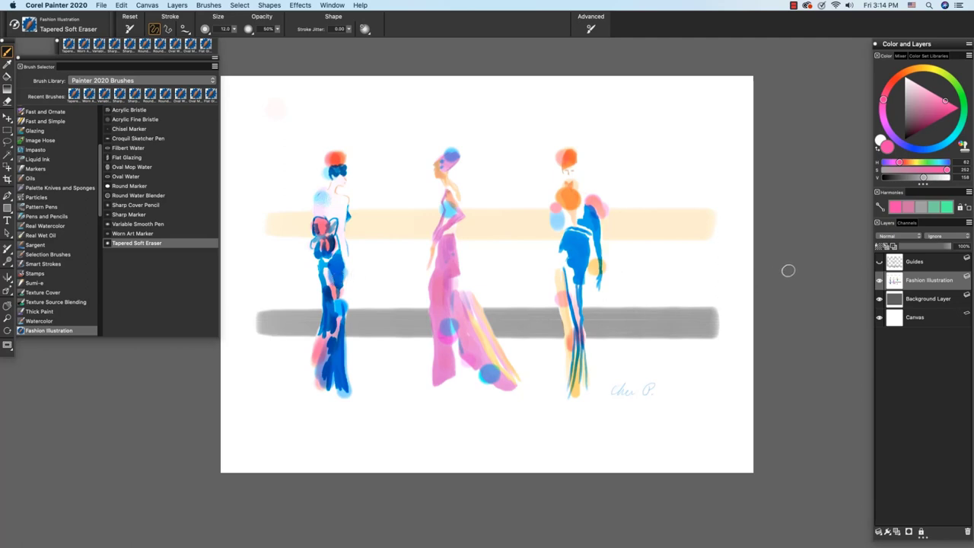
left_click(968, 222)
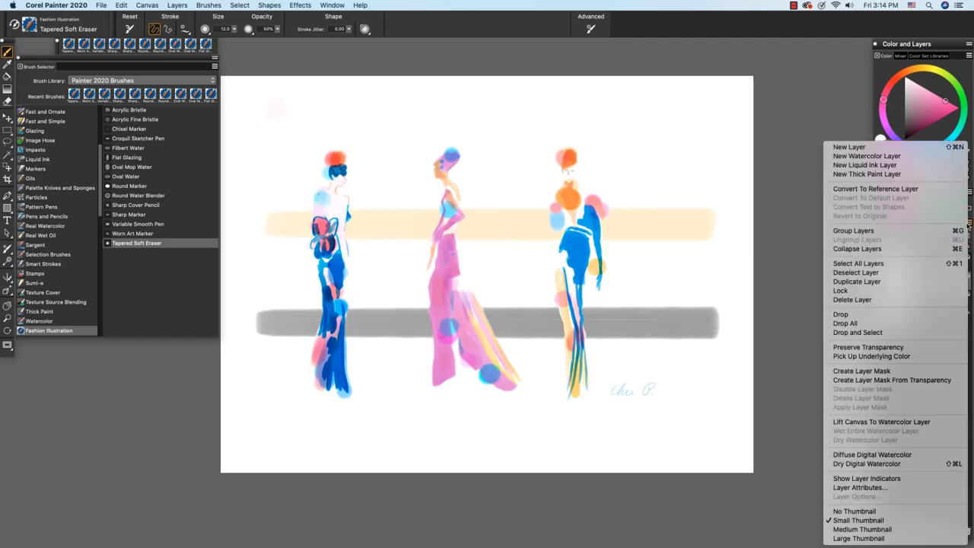
left_click(797, 243)
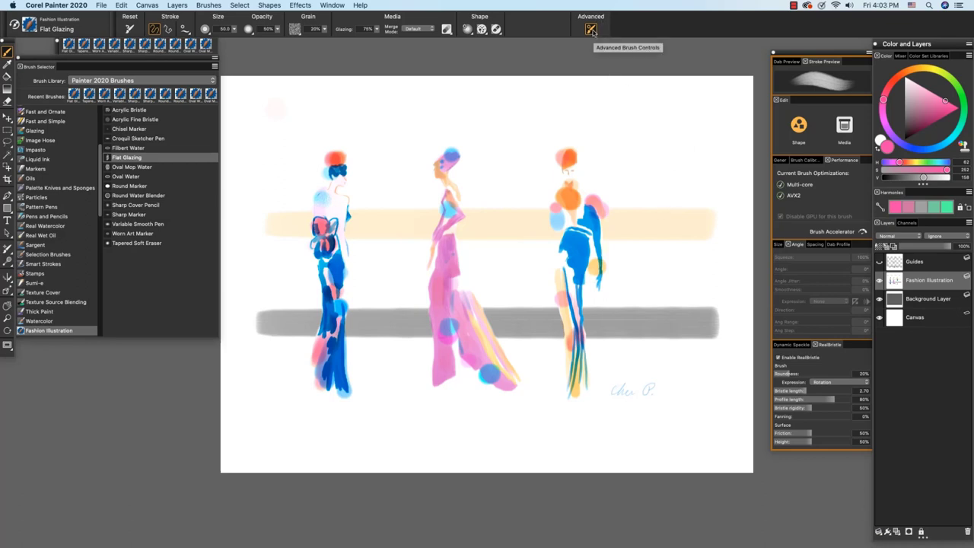
Set the Flat Glazing brush's RealBristle roundness expression to Bearing and paint two pink strokes forming a V beside the third figure's head.
left_click(822, 384)
left_click(825, 377)
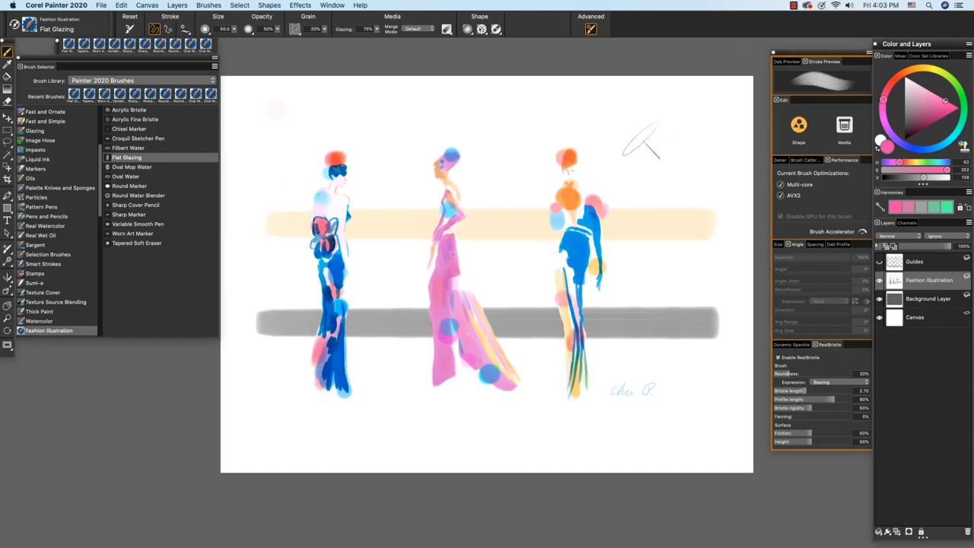
left_click_drag(628, 133, 682, 181)
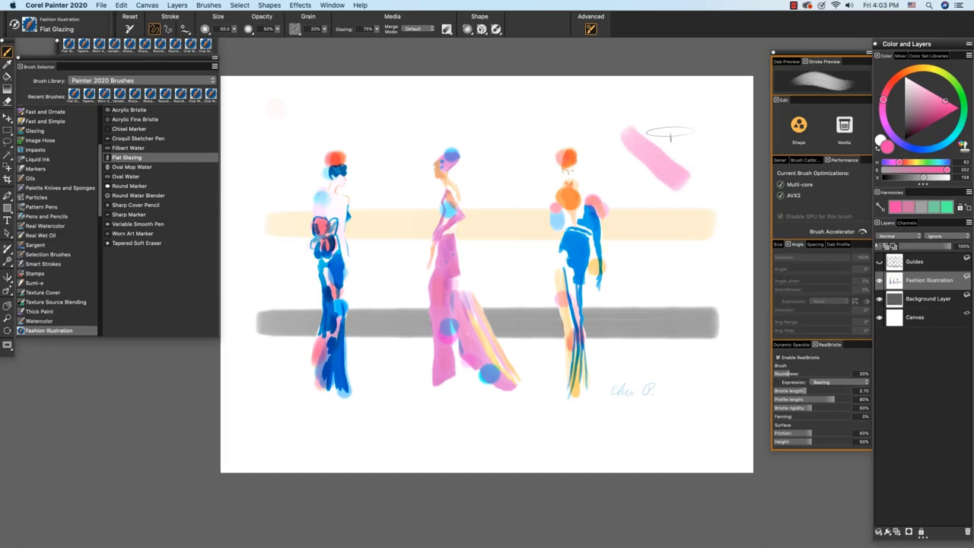
left_click_drag(687, 114, 678, 185)
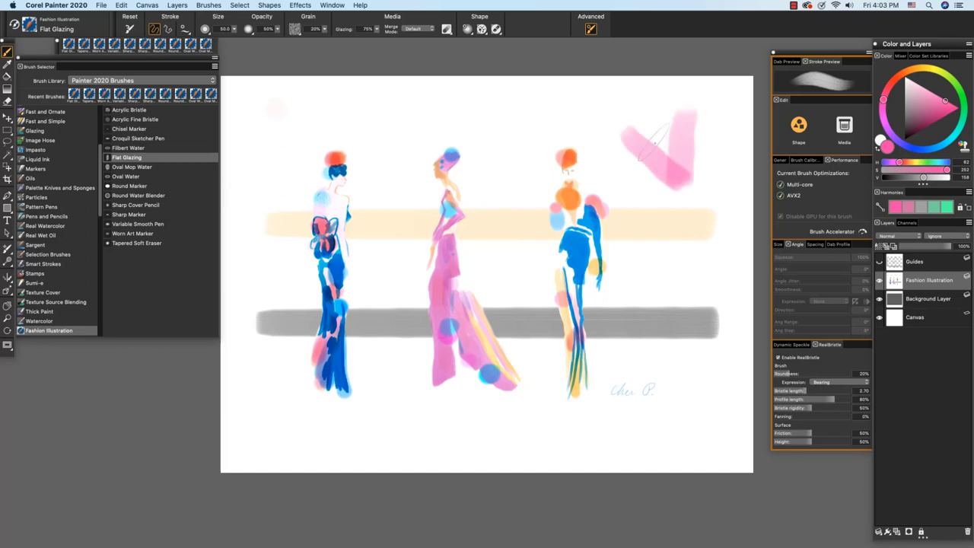